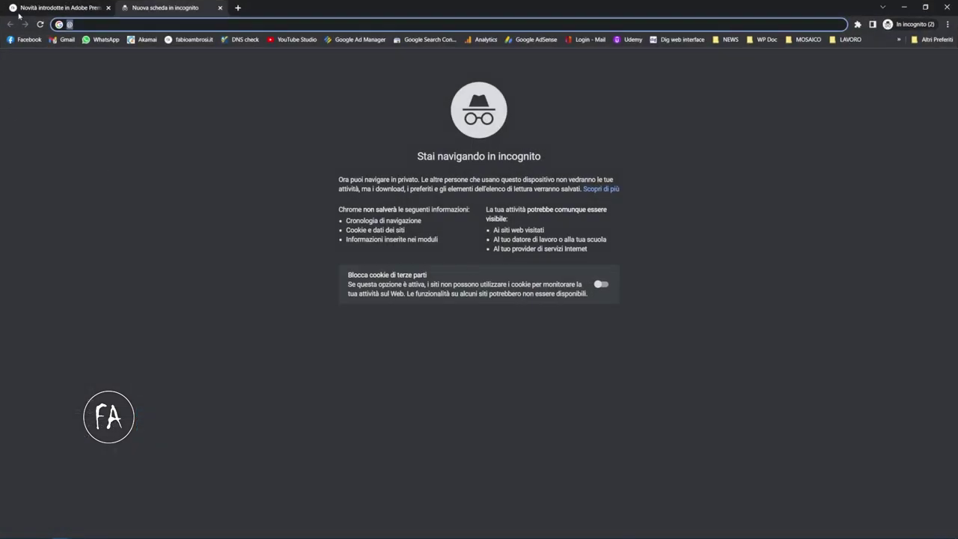
Step: Scroll up and down through the fabioambrosi.it article on Premiere Pro 2023's new features
scroll(327, 246, "up", 5)
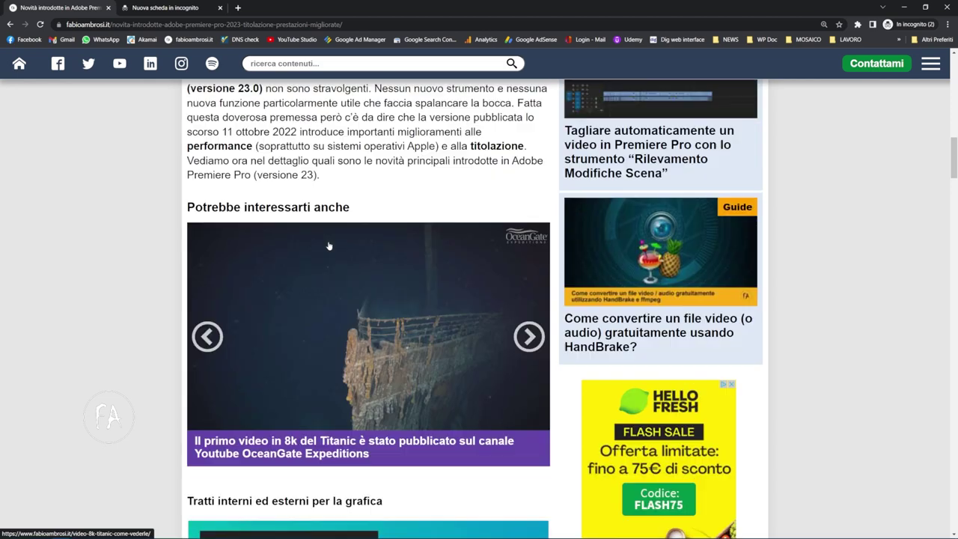
scroll(330, 245, "up", 5)
scroll(333, 244, "up", 5)
scroll(336, 242, "up", 5)
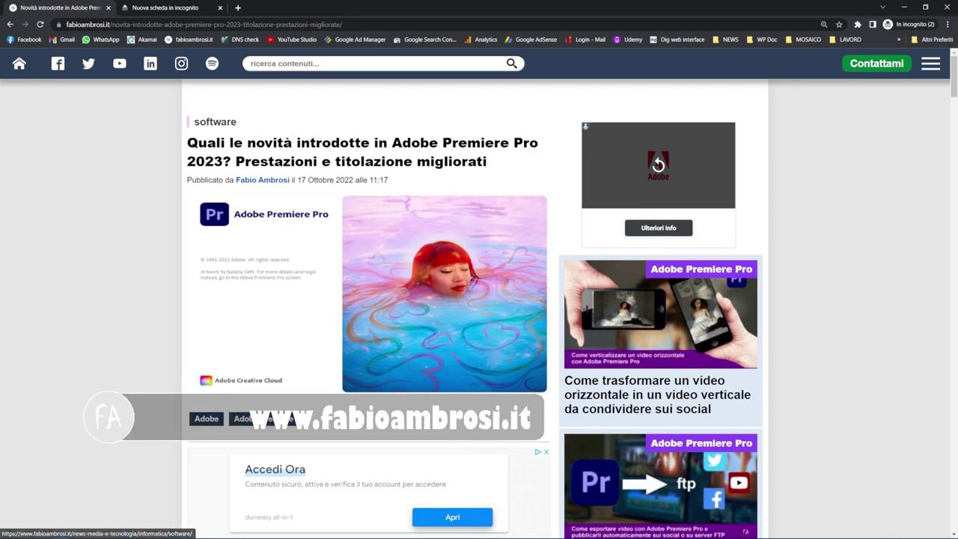
scroll(272, 163, "down", 4)
scroll(272, 163, "down", 4)
scroll(272, 162, "down", 4)
scroll(271, 161, "down", 4)
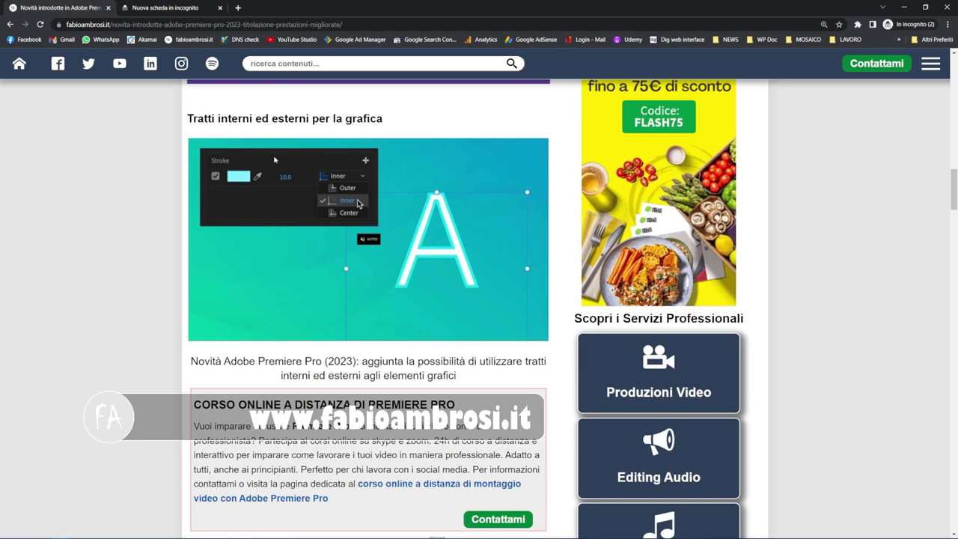
scroll(269, 159, "down", 5)
scroll(269, 159, "down", 4)
scroll(269, 159, "up", 5)
scroll(269, 159, "up", 5)
scroll(367, 408, "up", 5)
scroll(269, 157, "up", 5)
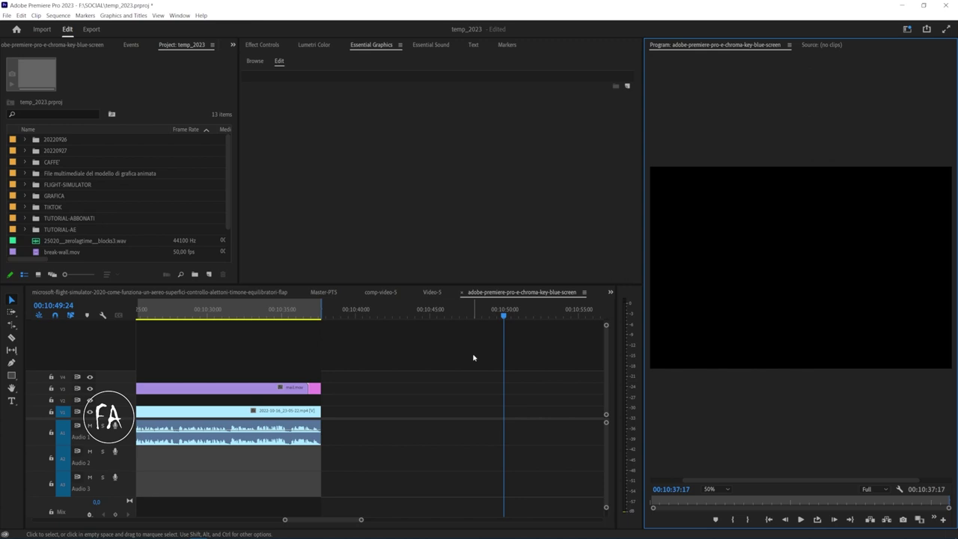
left_click(459, 376)
key("t")
left_click(696, 246)
type("w")
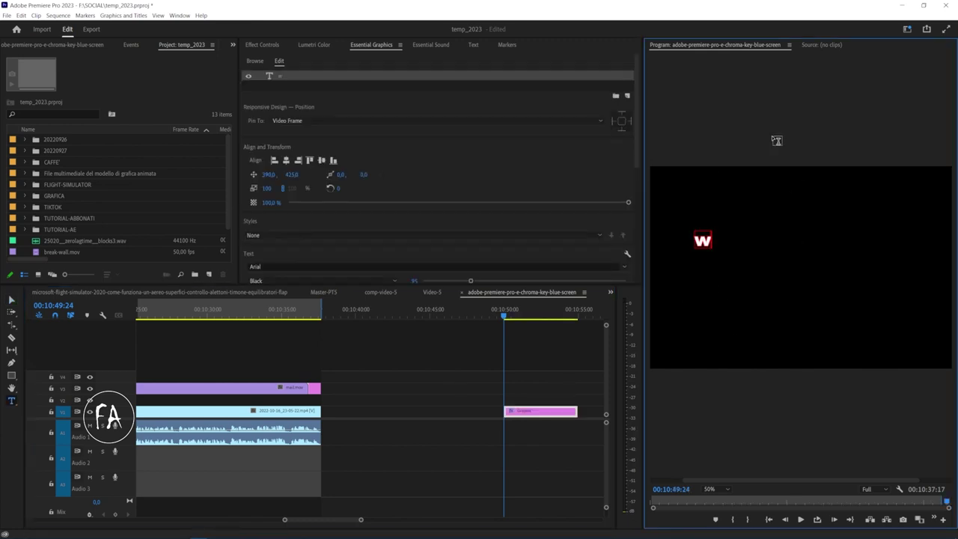
type("ww.fabioambrosi.it")
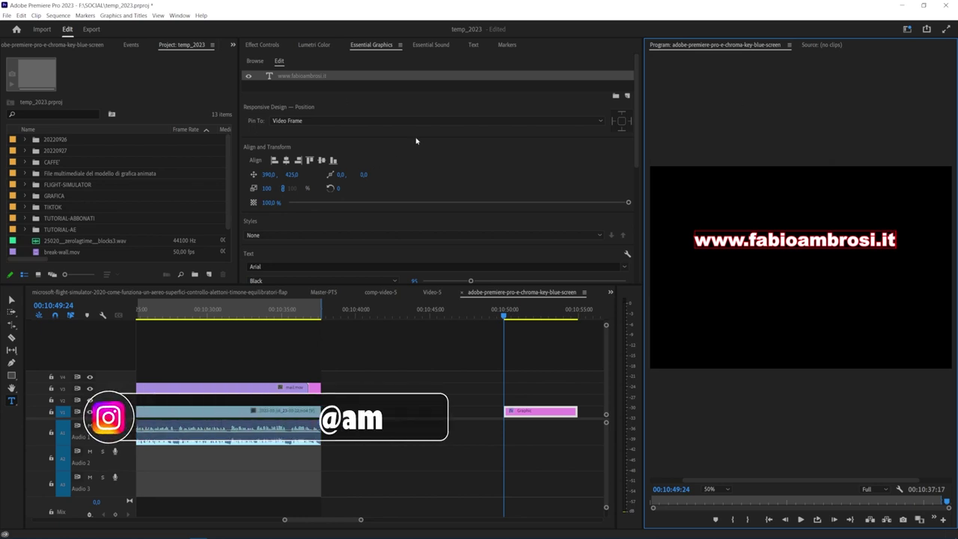
scroll(419, 157, "down", 3)
scroll(439, 161, "down", 1)
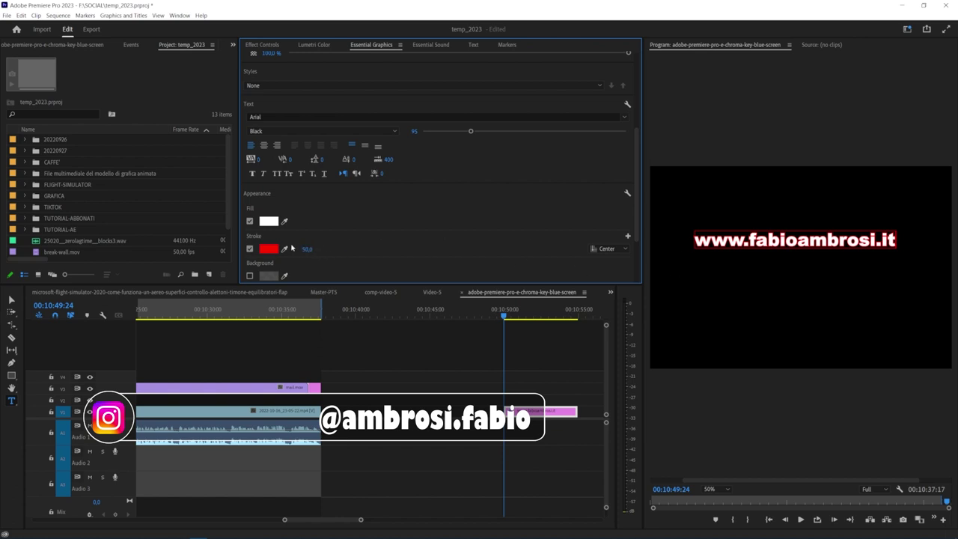
Step: Thin the text's red stroke to 13 and enlarge its font size to 610
left_click(685, 282)
mouse_move(299, 250)
left_mouse_down()
mouse_move(306, 250)
mouse_move(298, 250)
left_mouse_up()
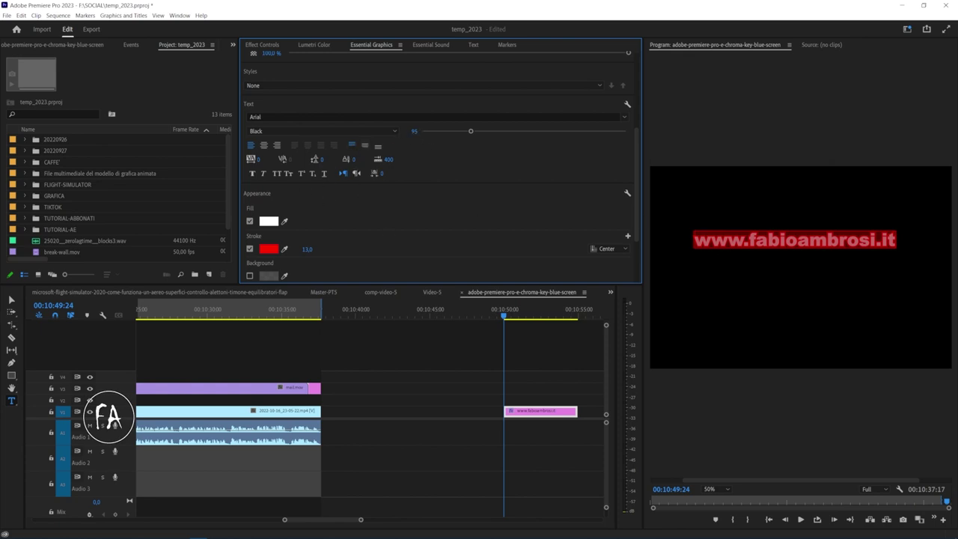
left_click_drag(471, 131, 626, 131)
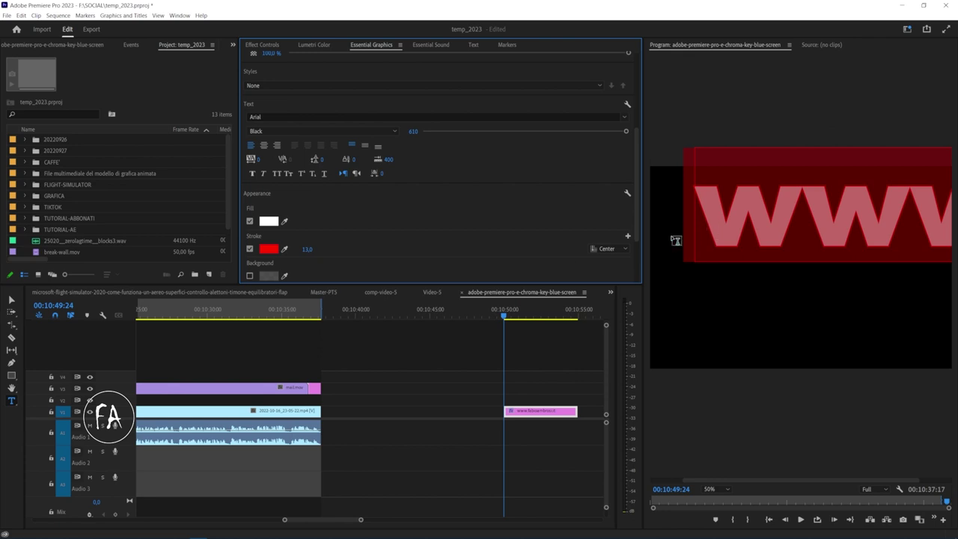
scroll(550, 230, "down", 1)
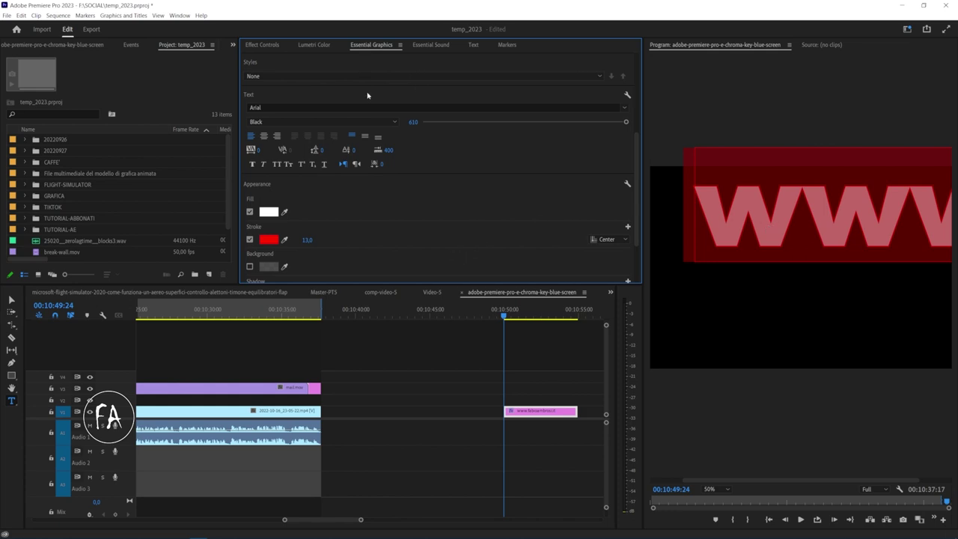
left_click(551, 395)
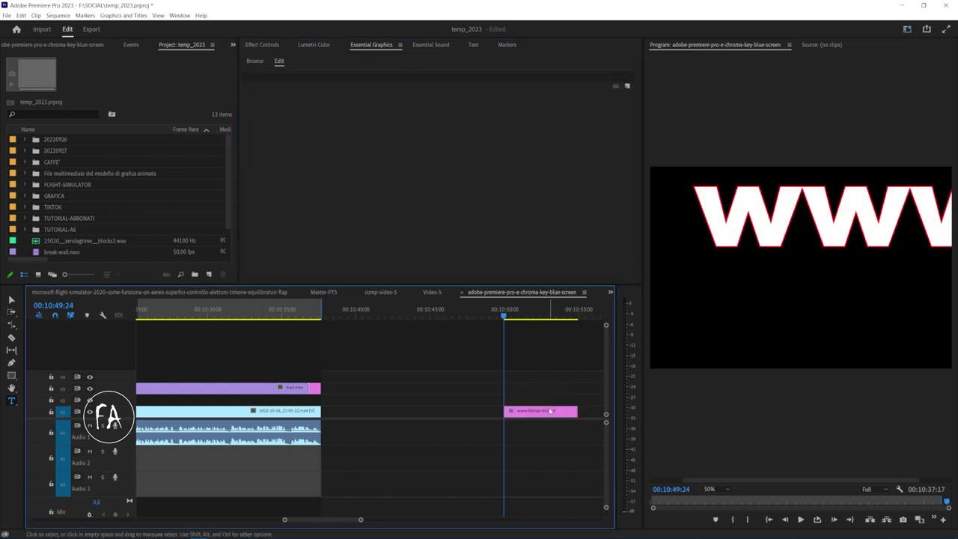
Step: Add a rectangle layer to the graphic and move it down and to the left
left_click(550, 410)
left_click(119, 15)
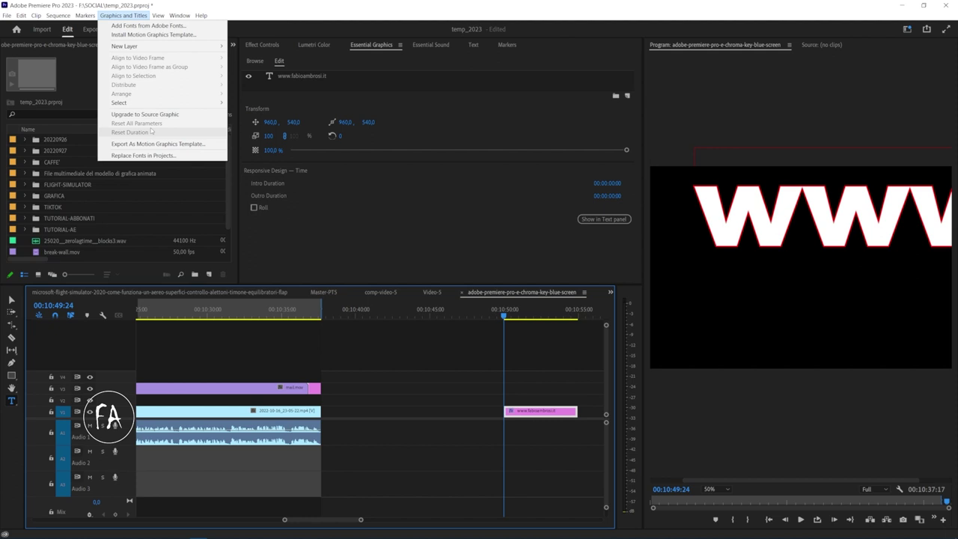
mouse_move(165, 46)
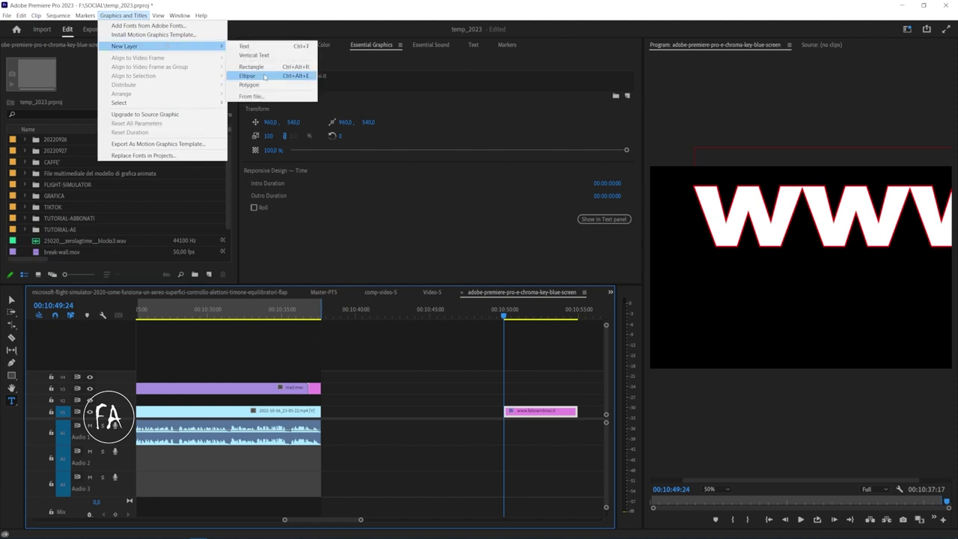
left_click(265, 68)
left_click(790, 281)
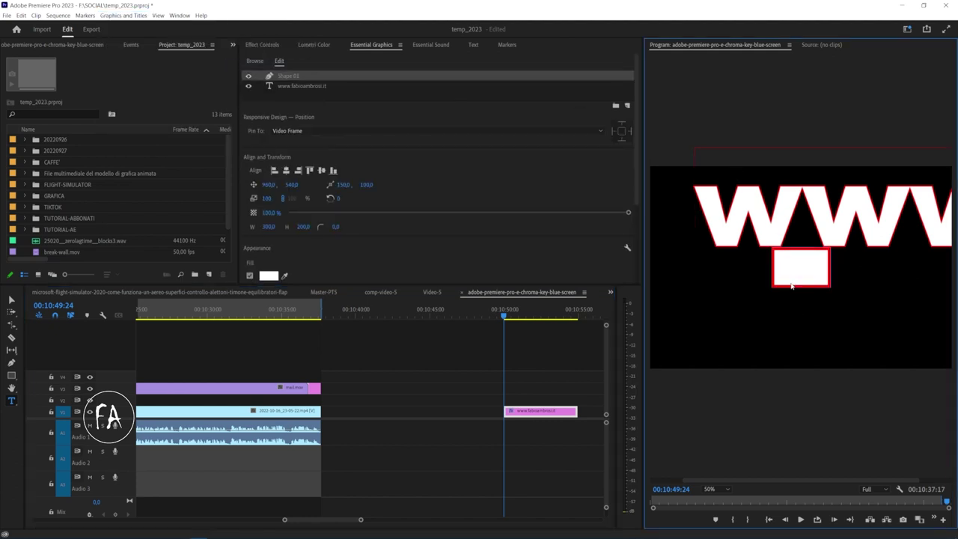
key("v")
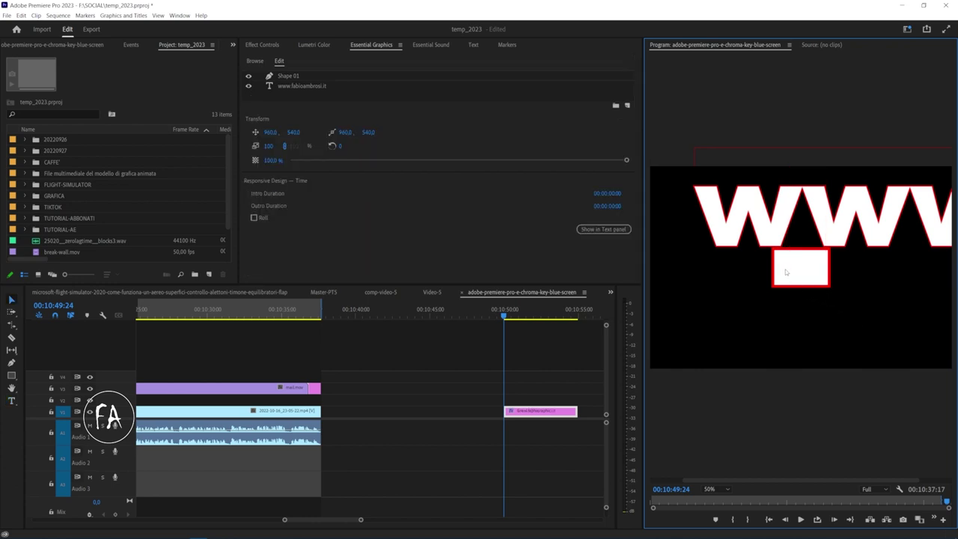
left_click_drag(787, 271, 713, 308)
Step: Give the rectangle a green 4EFF00 fill and a white stroke
scroll(363, 254, "down", 2)
left_click(268, 229)
left_click(495, 253)
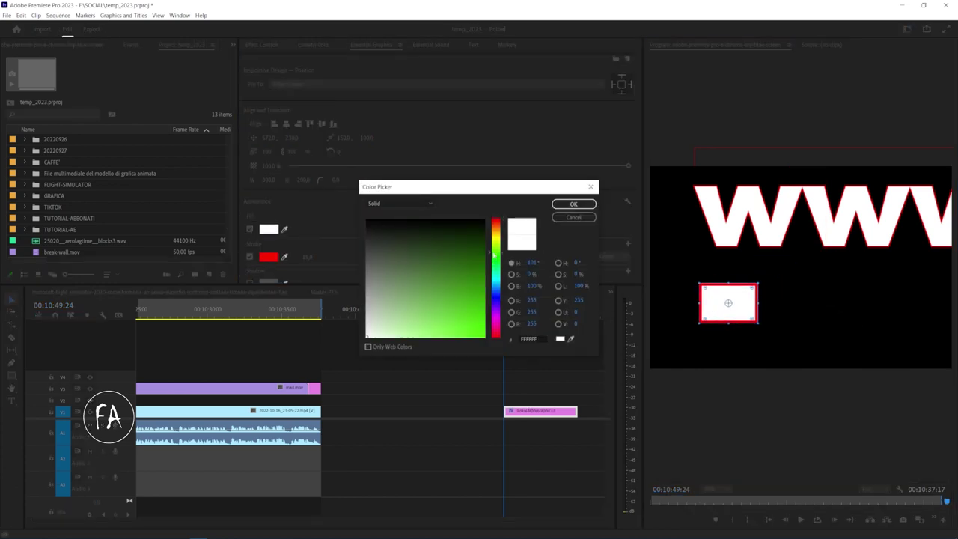
left_click(484, 220)
left_click(558, 209)
left_click(268, 256)
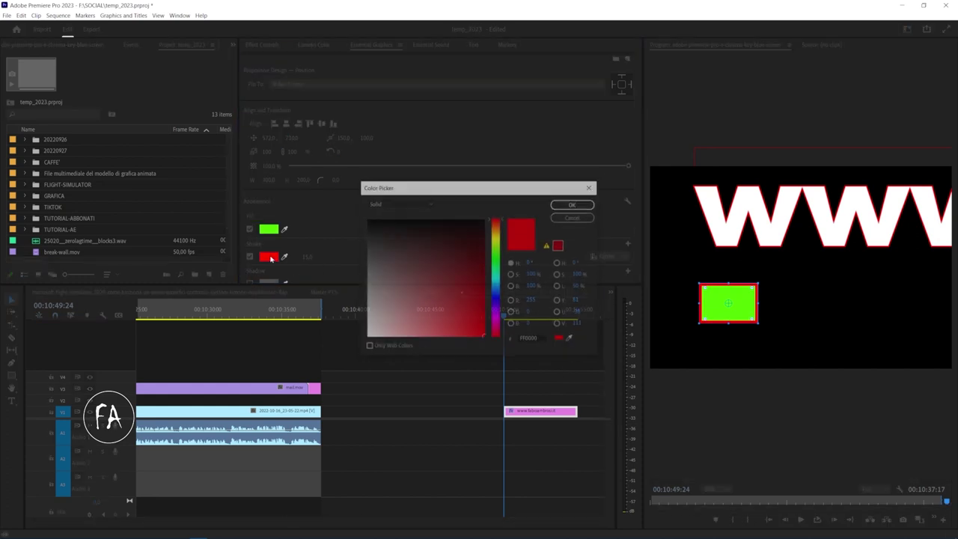
left_click_drag(403, 287, 314, 352)
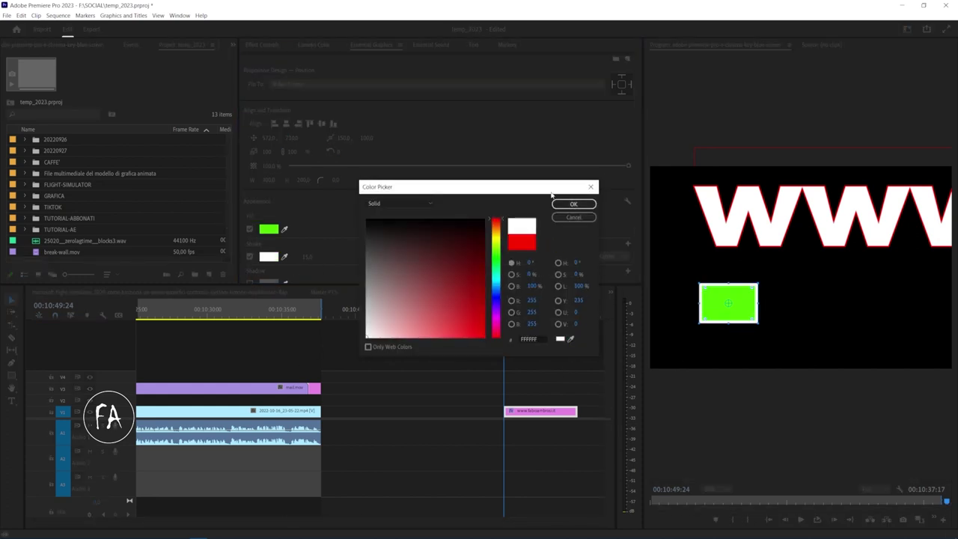
left_click(573, 203)
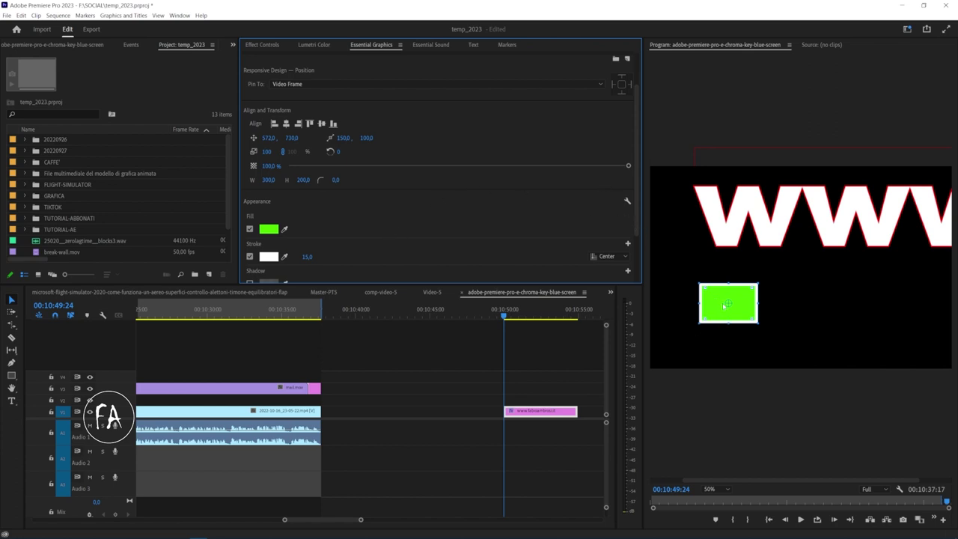
Step: Enlarge the rectangle to 600 by 340 and set its stroke alignment to Outer
left_click_drag(755, 327, 814, 348)
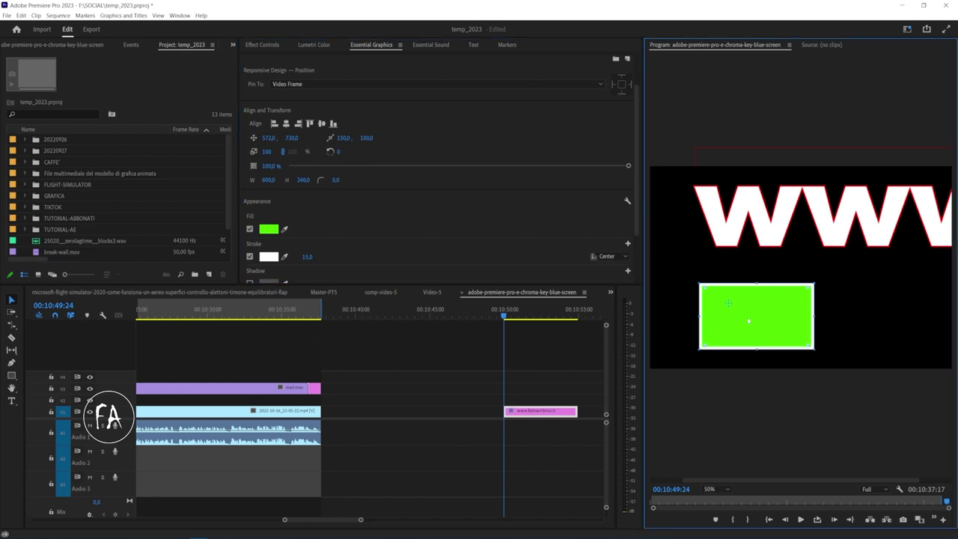
scroll(398, 235, "down", 2)
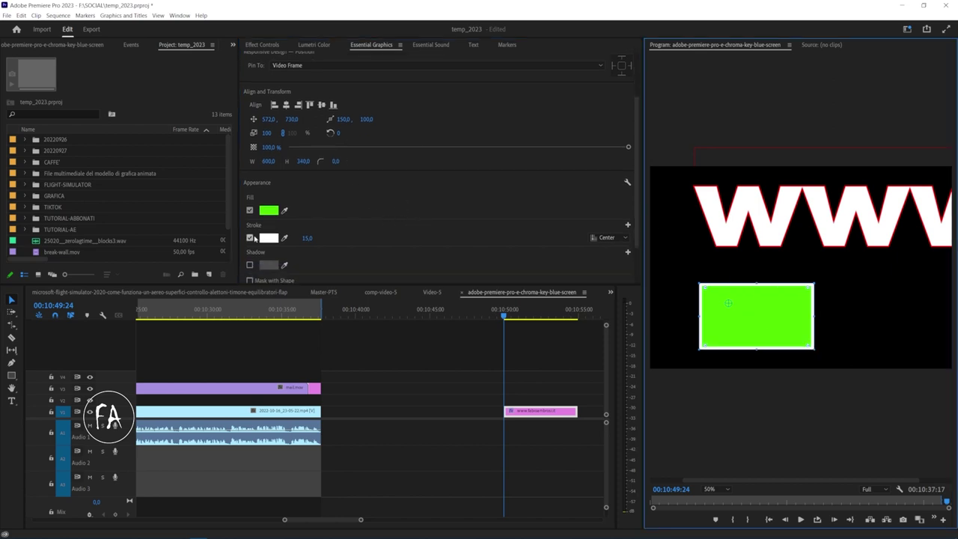
left_click(608, 237)
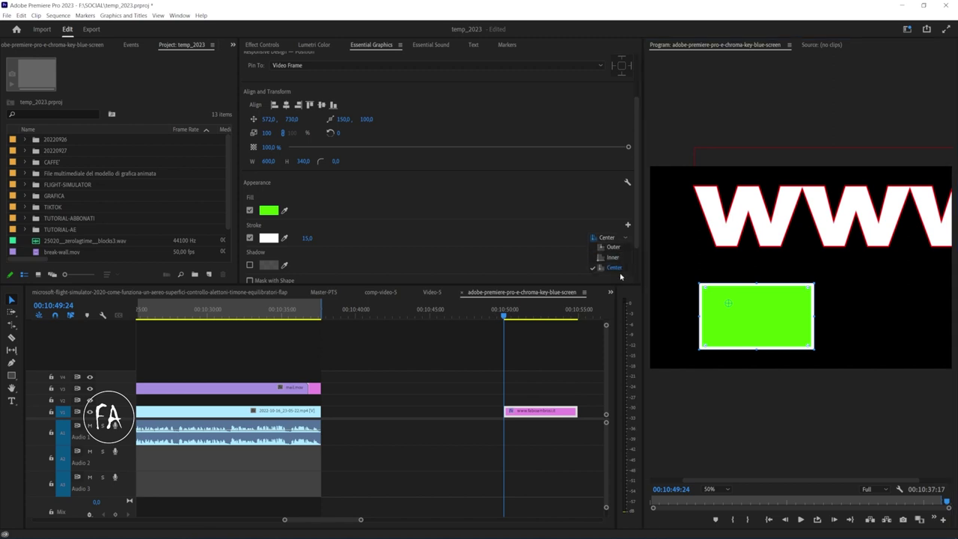
left_click(614, 247)
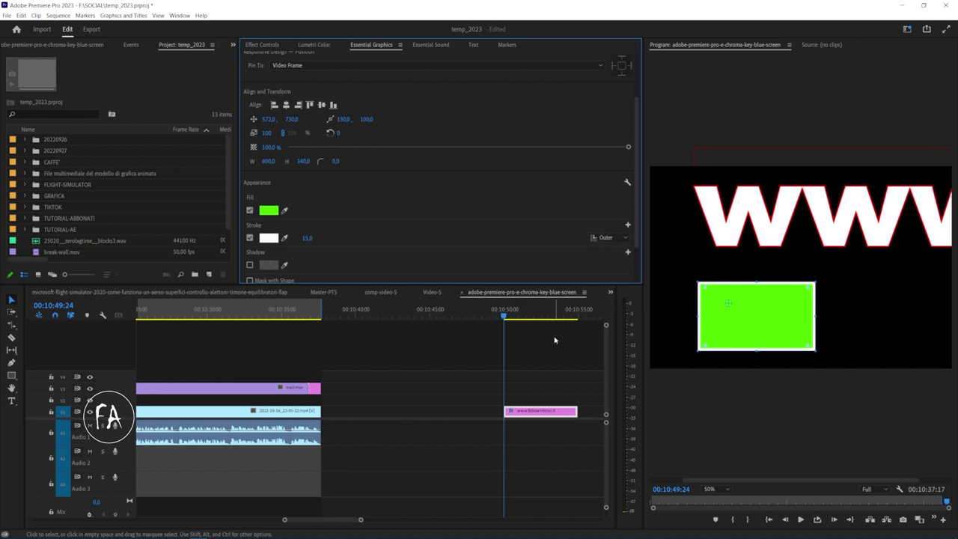
left_click(606, 237)
Step: Try several stroke widths and Inner alignment, then centre the white outline at width 56
left_click(608, 255)
mouse_move(307, 237)
left_mouse_down()
mouse_move(389, 237)
mouse_move(328, 238)
mouse_move(371, 237)
left_mouse_up()
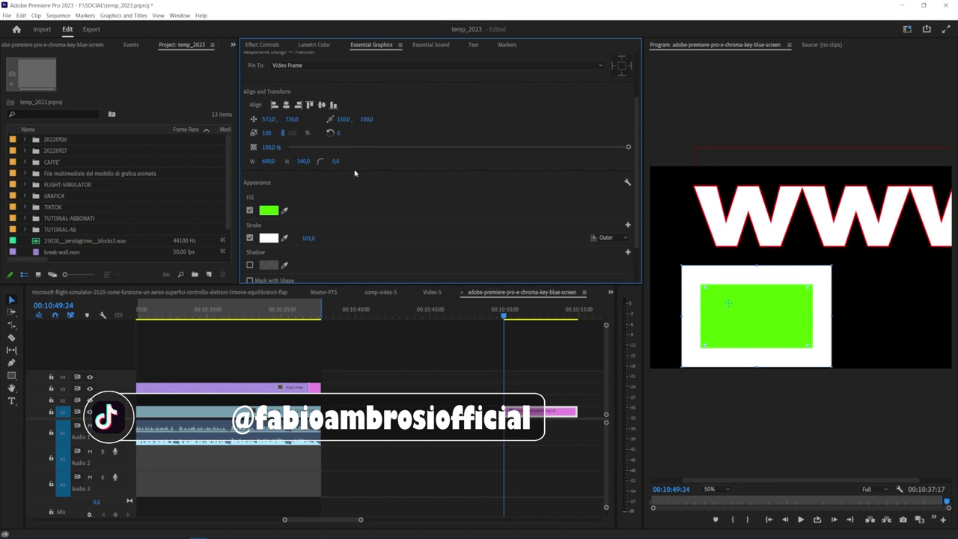
mouse_move(308, 237)
left_mouse_down()
mouse_move(269, 237)
mouse_move(361, 237)
left_mouse_up()
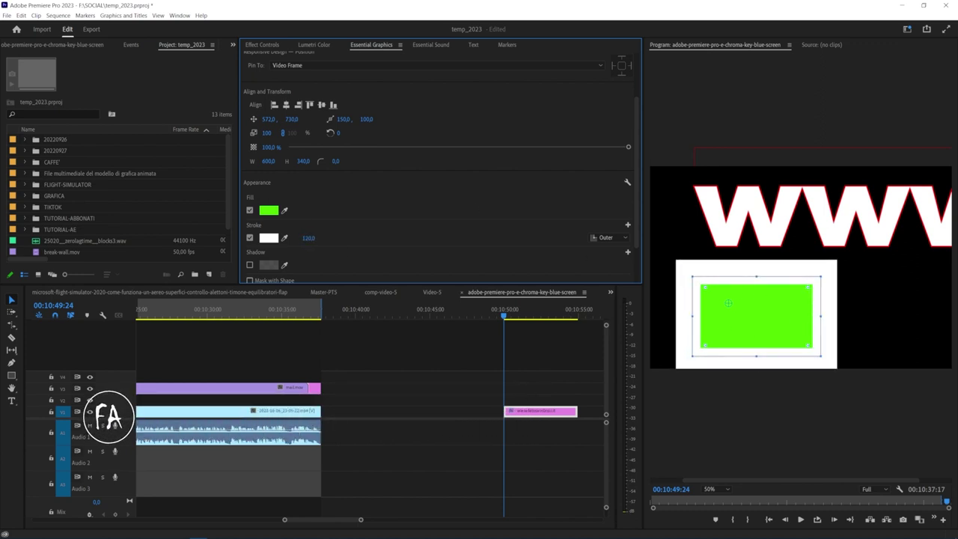
left_click_drag(308, 237, 632, 281)
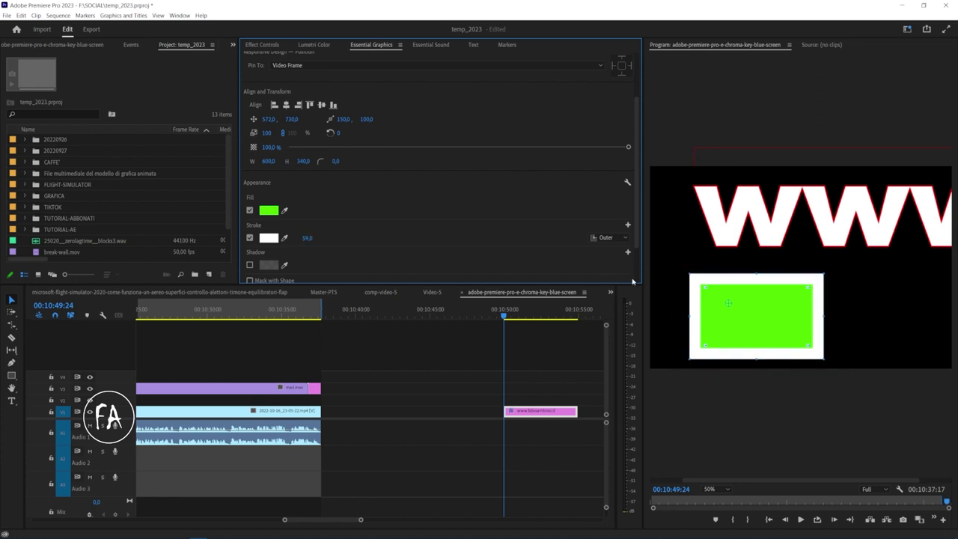
left_click(608, 238)
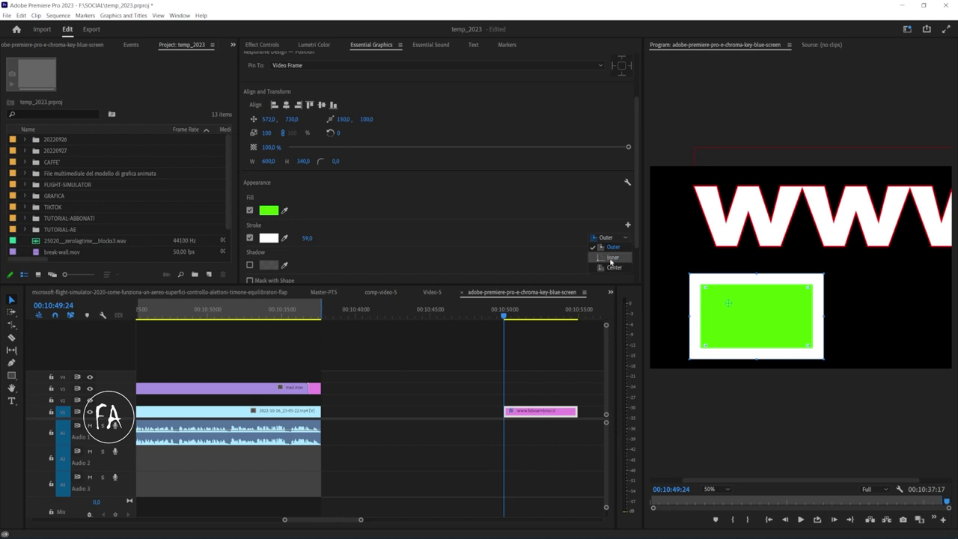
left_click(611, 259)
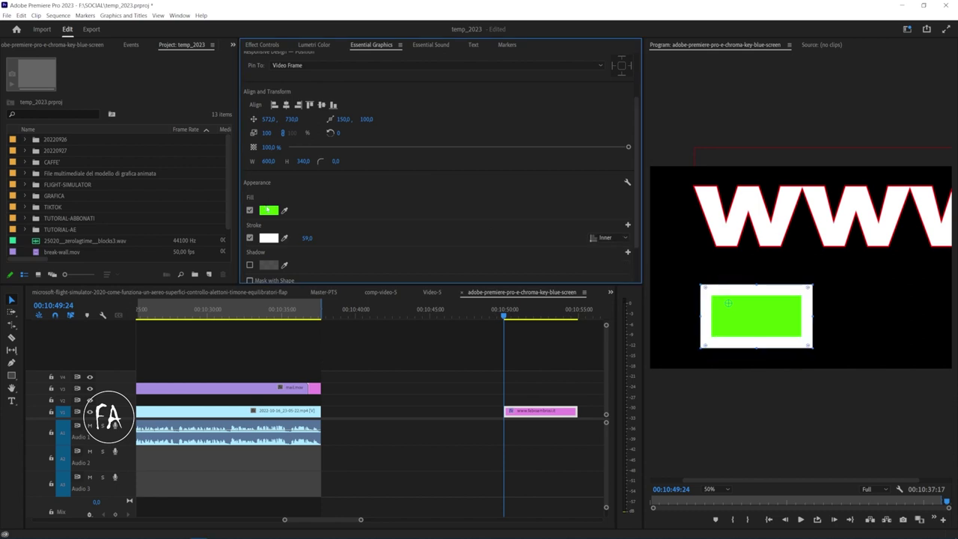
left_click_drag(307, 238, 299, 239)
left_click(610, 237)
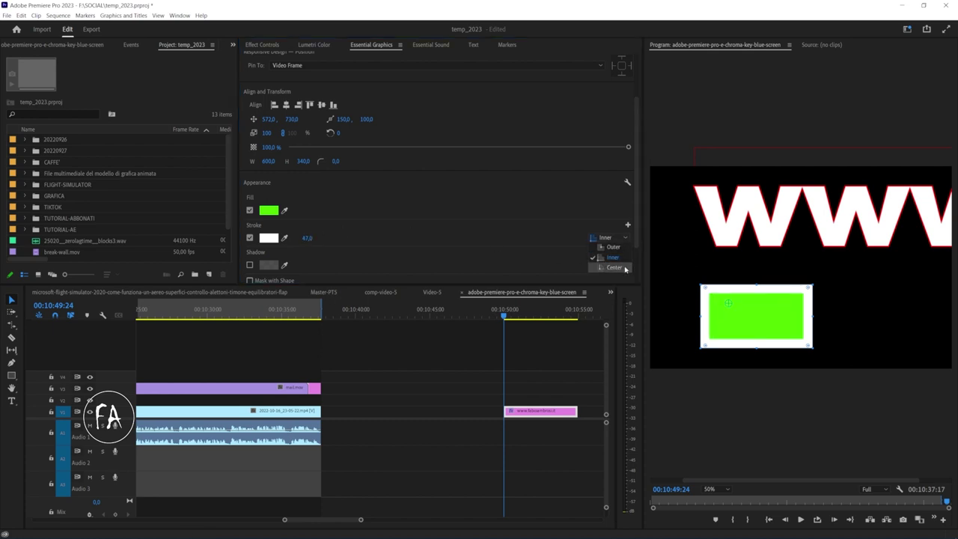
left_click(626, 268)
mouse_move(307, 238)
left_mouse_down()
mouse_move(418, 238)
mouse_move(277, 238)
mouse_move(317, 237)
left_mouse_up()
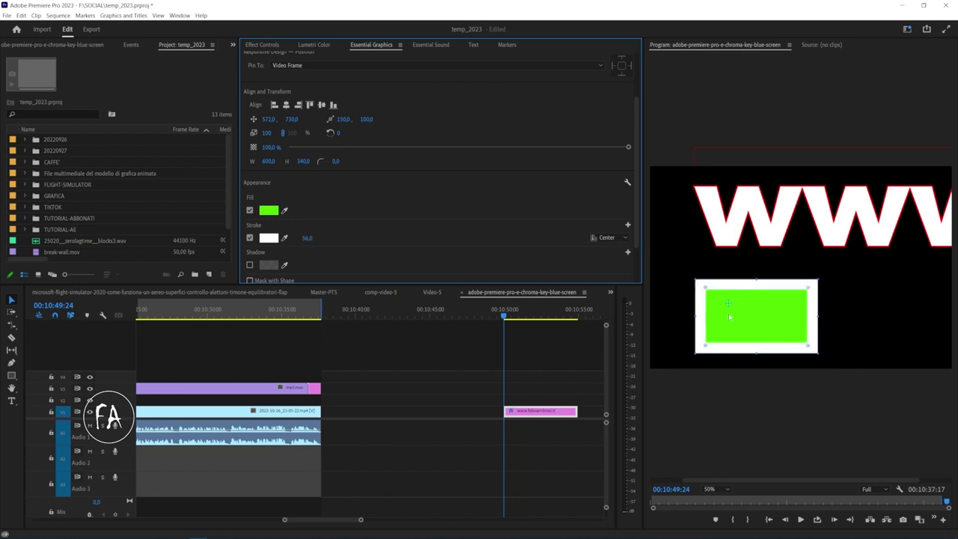
Step: Select the website text layer and switch its stroke position to Inner, then back to Center
scroll(298, 105, "up", 1)
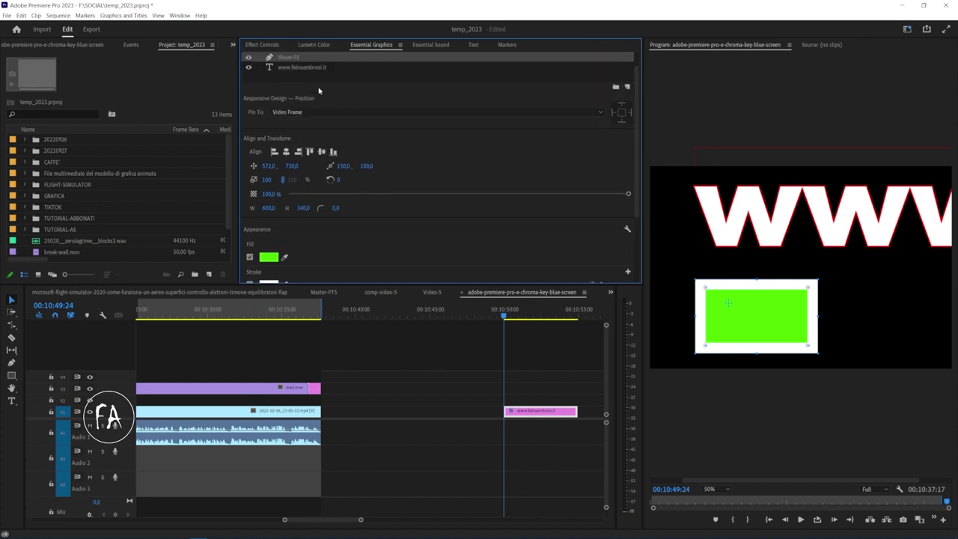
scroll(300, 97, "up", 2)
left_click(298, 86)
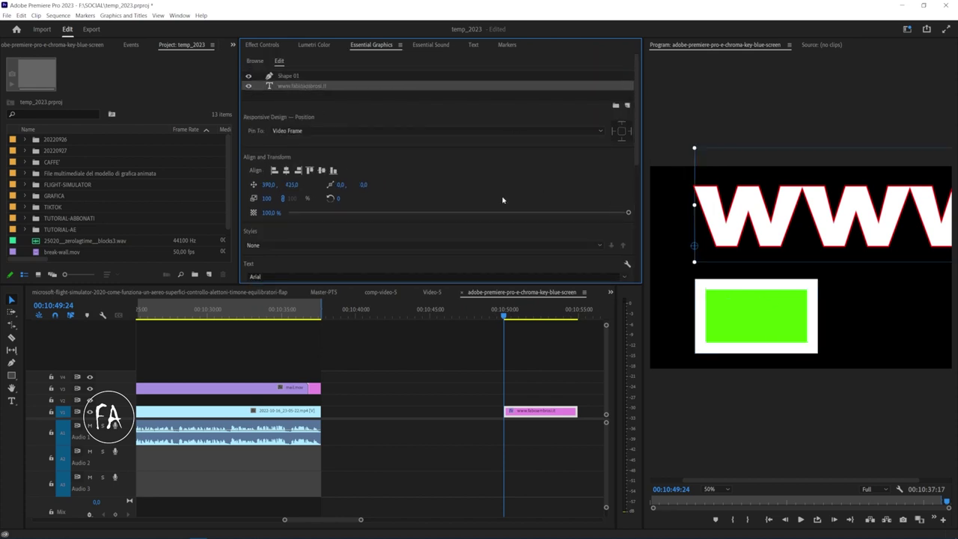
left_click(764, 220)
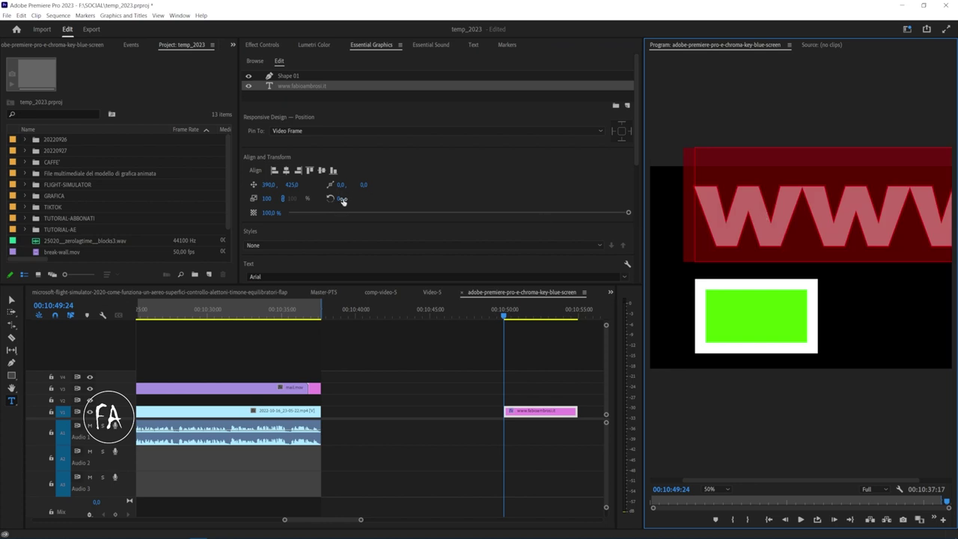
scroll(344, 210, "down", 5)
left_click(613, 245)
left_click(619, 251)
left_click(610, 241)
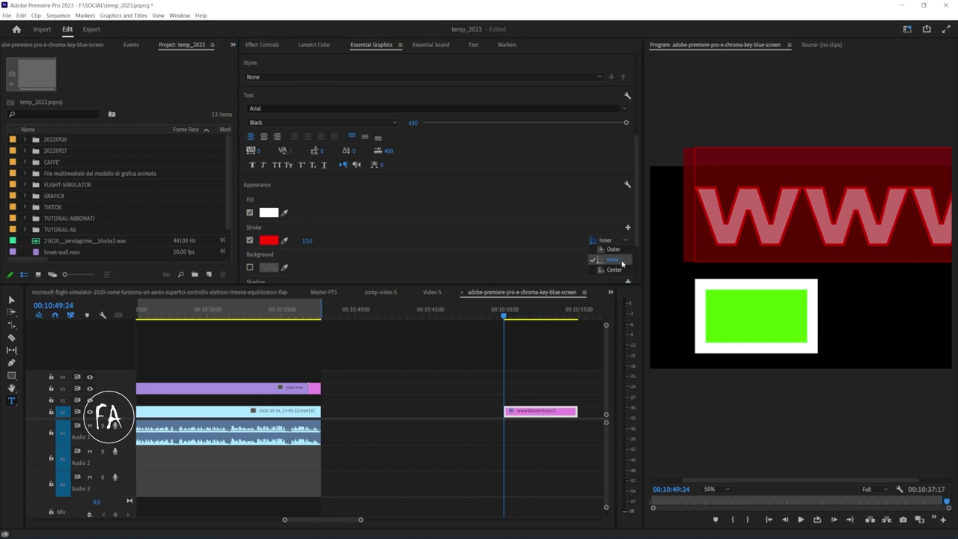
left_click(615, 269)
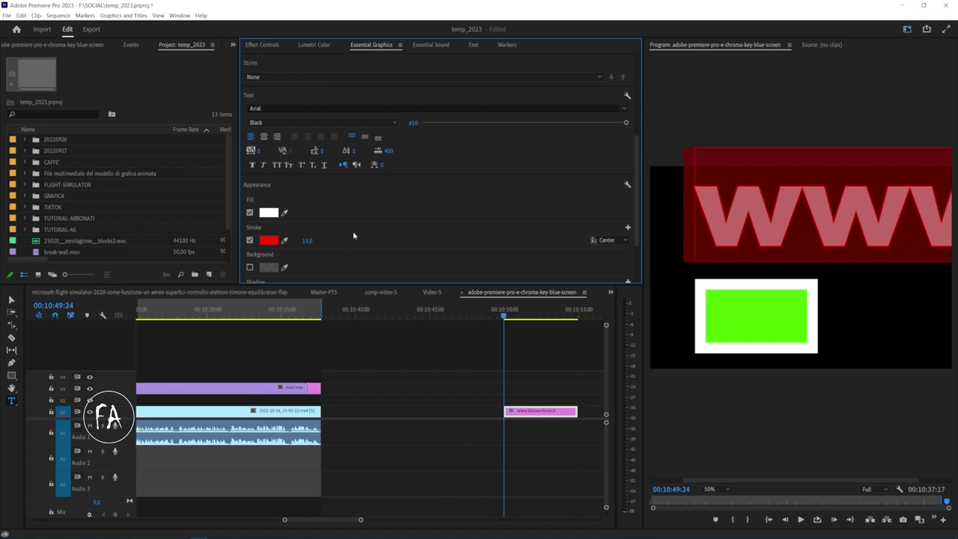
Step: Shrink the website text's font size from 610 to 118
left_click(767, 241)
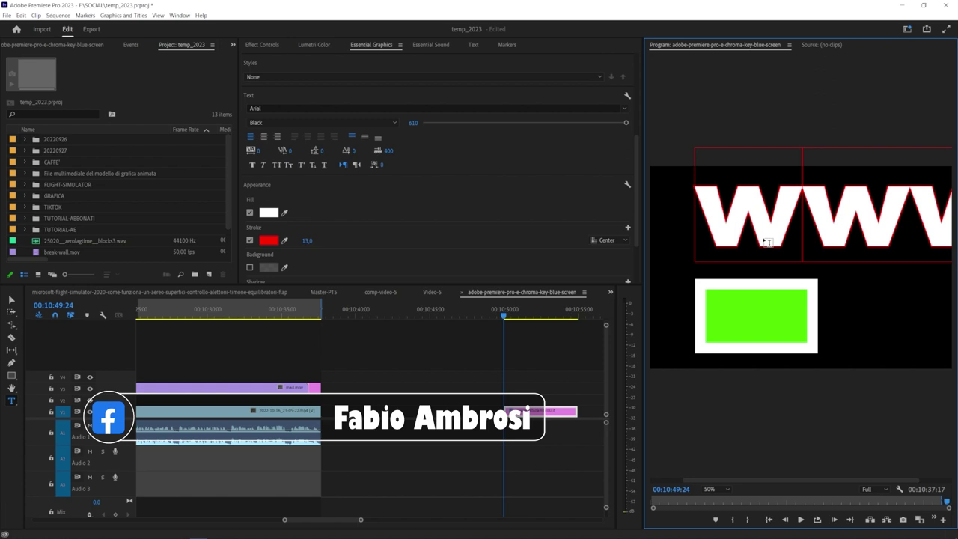
double_click(765, 241)
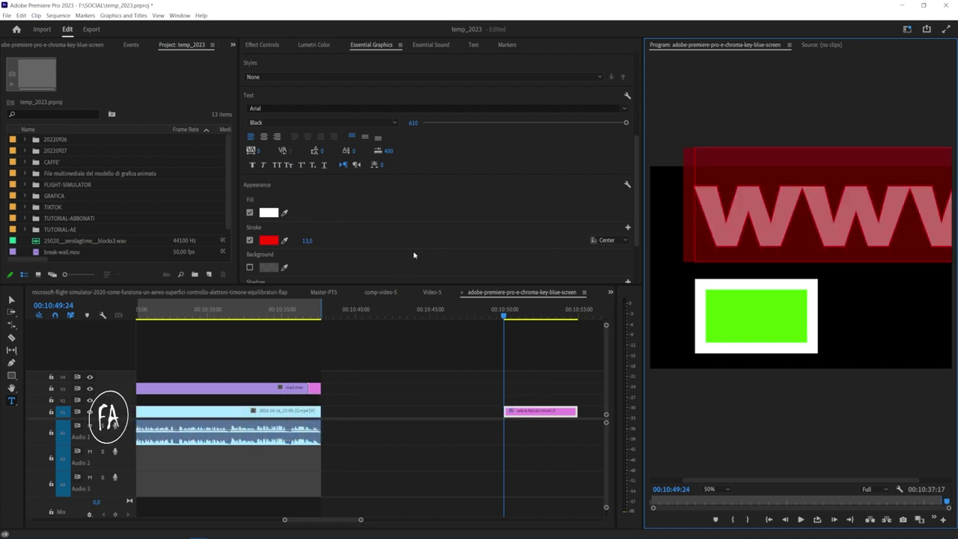
left_click(399, 161)
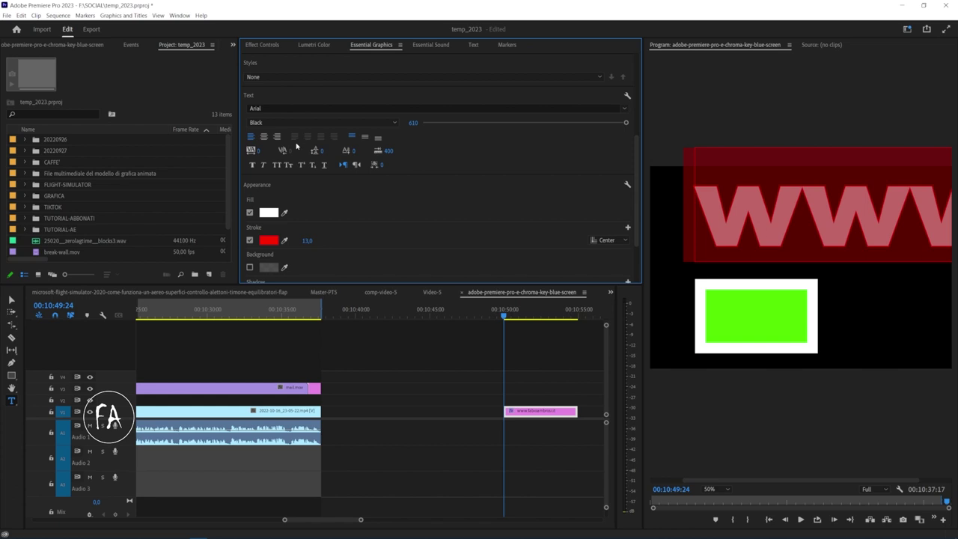
left_click_drag(413, 123, 374, 123)
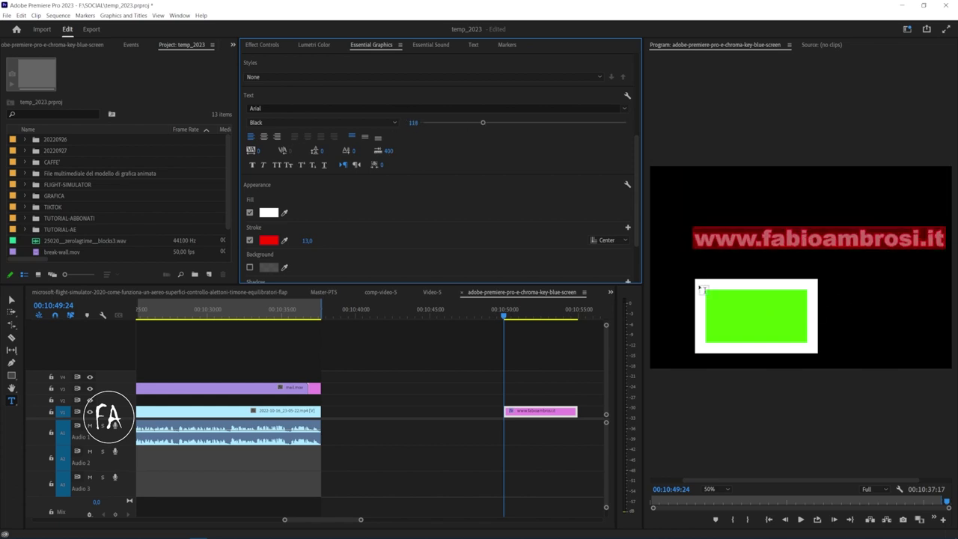
key("Escape")
Step: Shrink the green rectangle to 338 by 220 and thin its white outline to 9
left_click(701, 338)
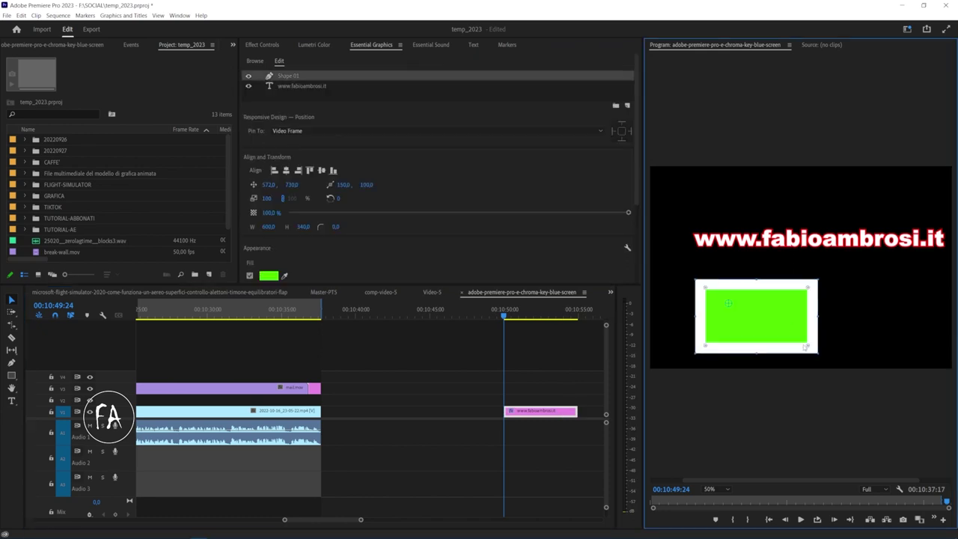
mouse_move(818, 352)
left_mouse_down()
mouse_move(749, 329)
mouse_move(769, 330)
left_mouse_up()
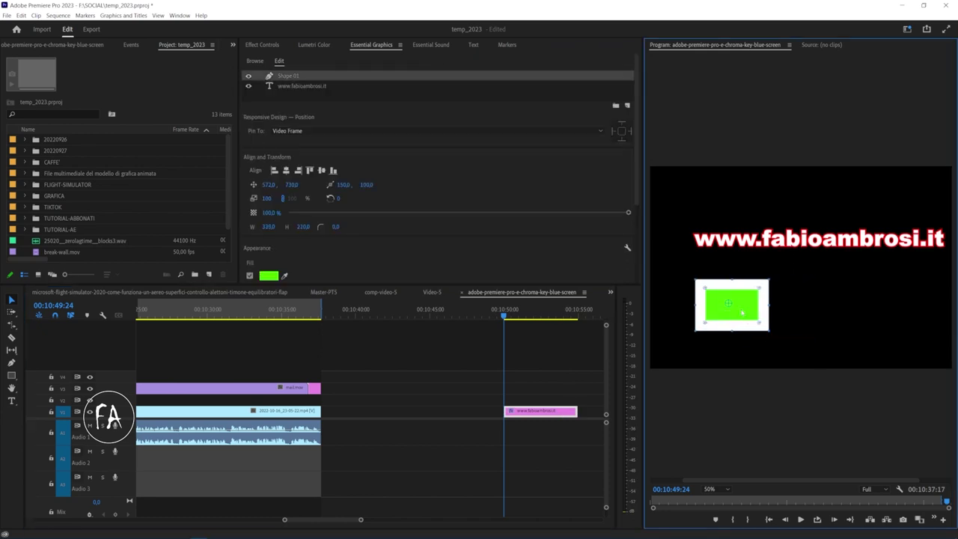
scroll(372, 186, "down", 3)
left_click_drag(305, 220, 294, 220)
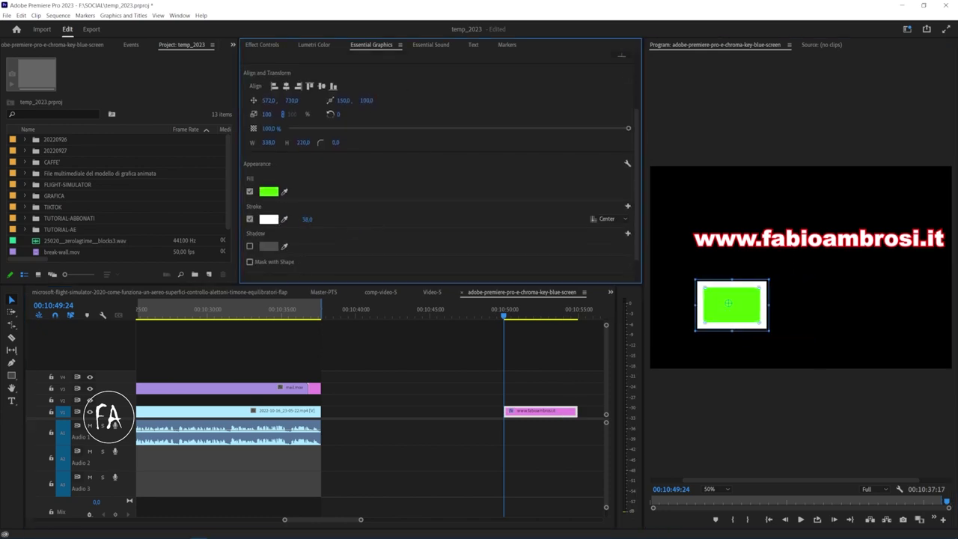
scroll(365, 153, "up", 3)
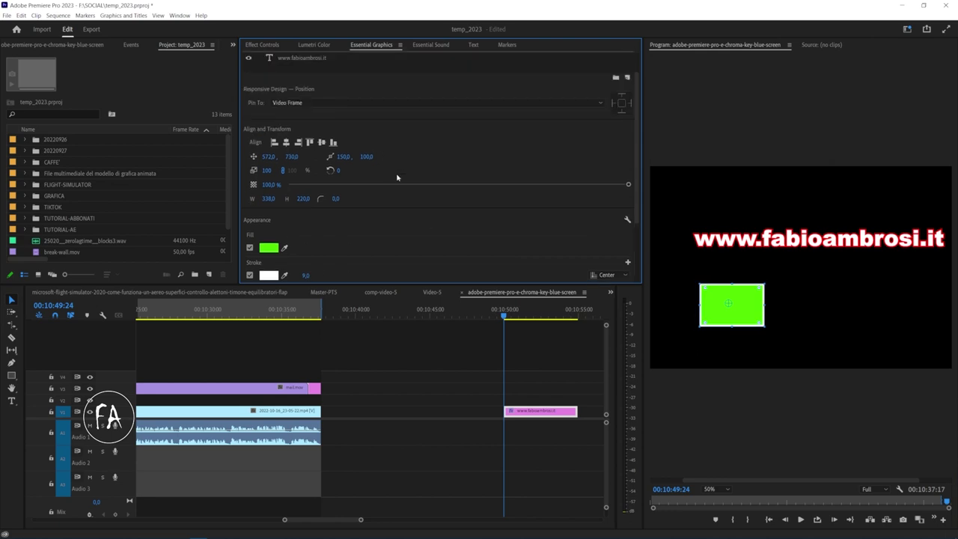
left_click(551, 412)
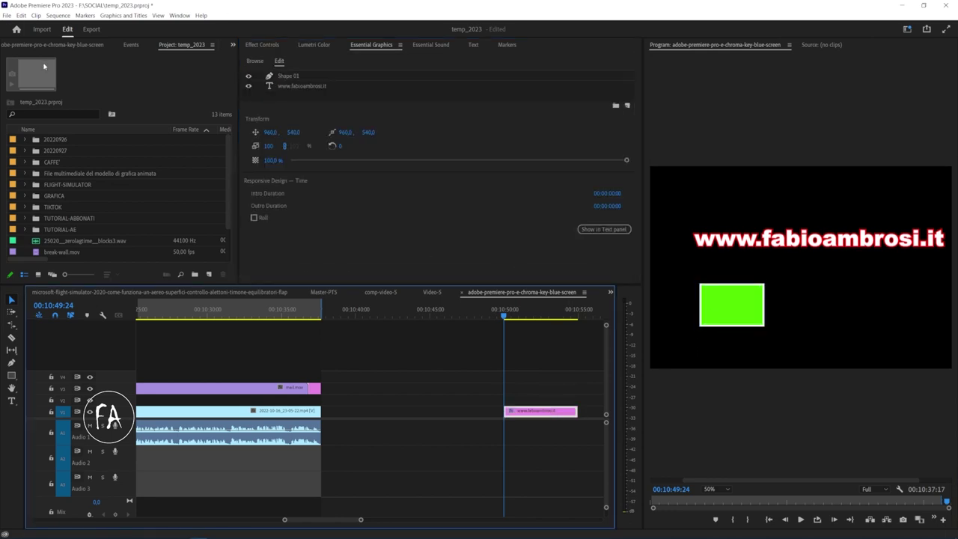
left_click(85, 15)
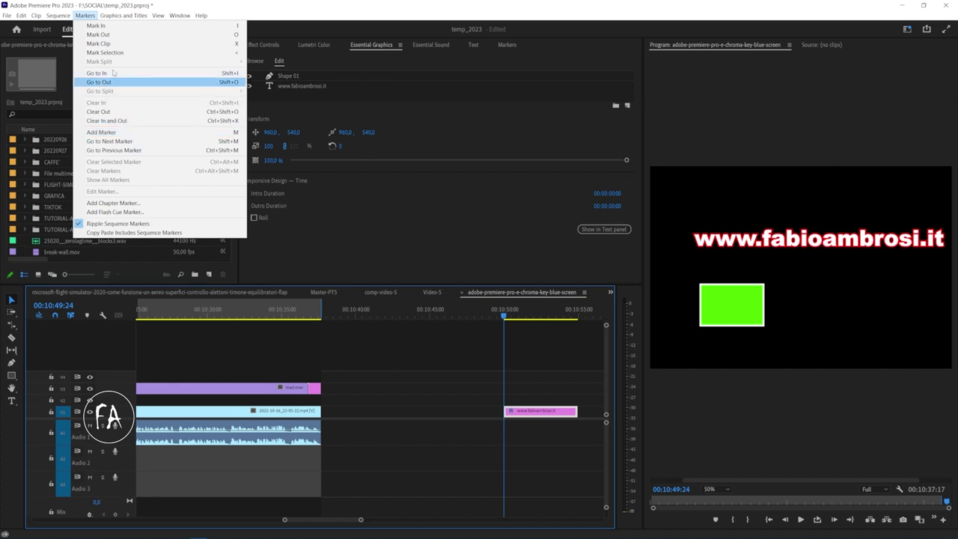
Step: Add an ellipse layer right of the rectangle and fill it light blue 008CFC
mouse_move(124, 15)
mouse_move(173, 47)
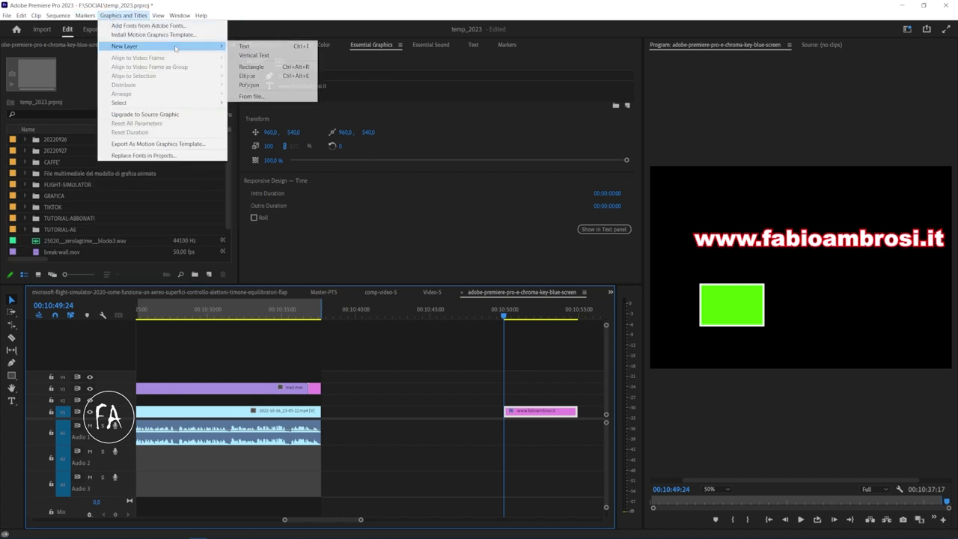
left_click(271, 78)
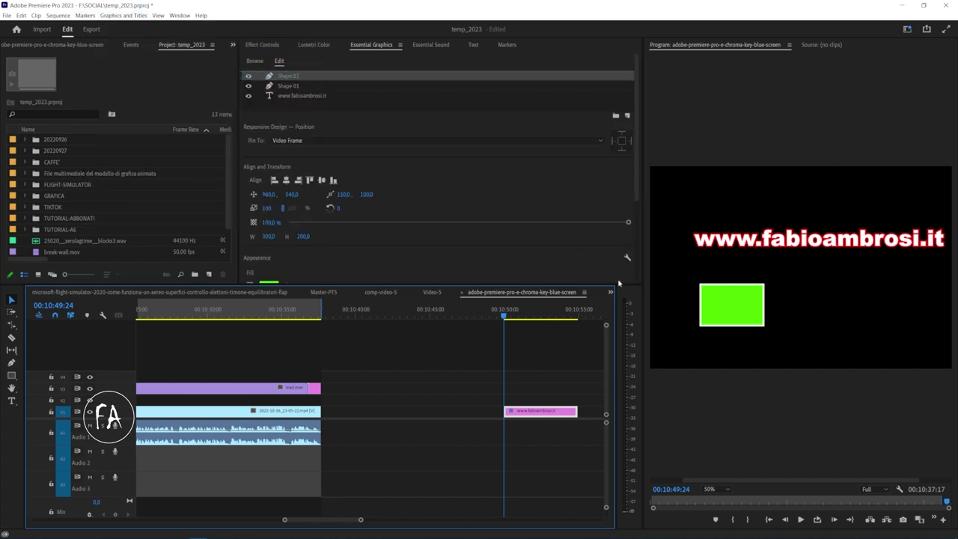
left_click_drag(803, 272, 868, 309)
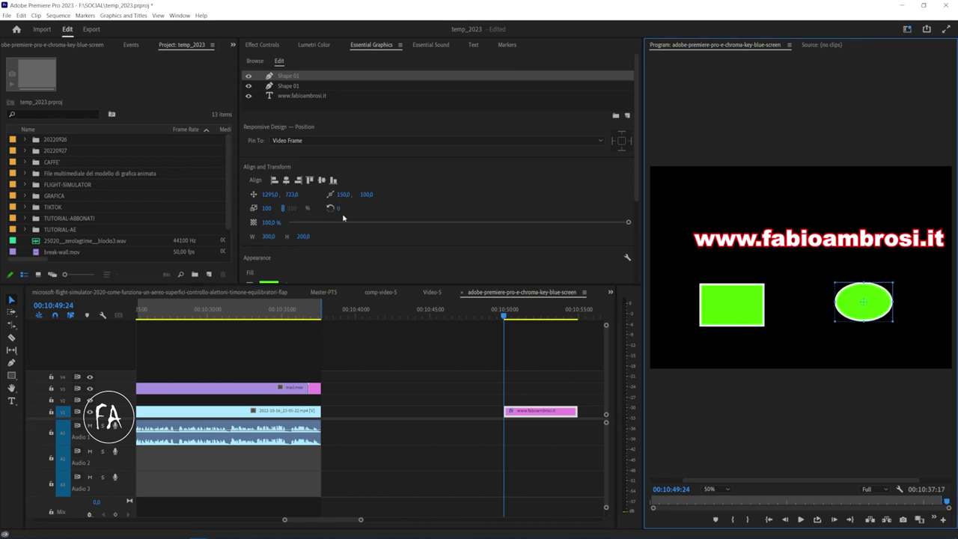
scroll(343, 217, "down", 2)
left_click(269, 248)
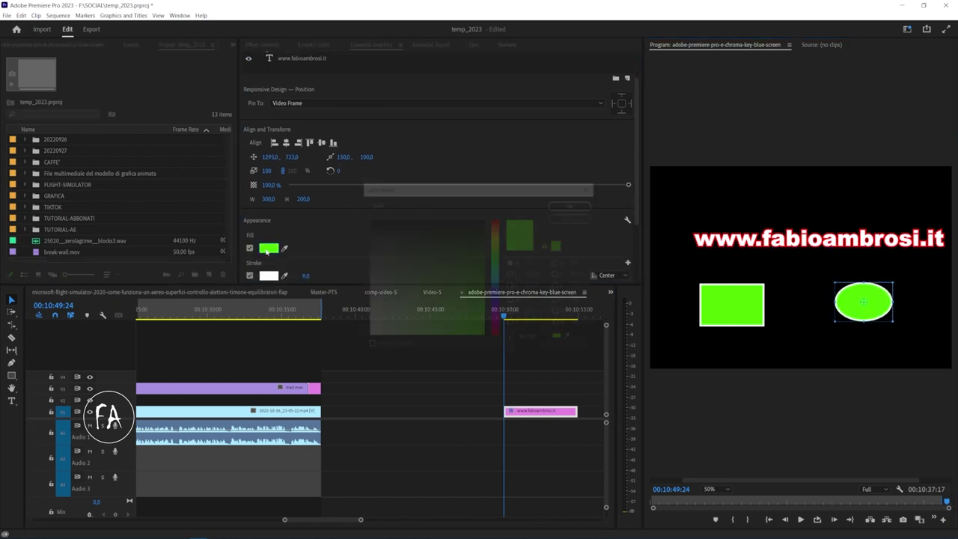
left_click_drag(464, 239, 484, 337)
left_click(496, 299)
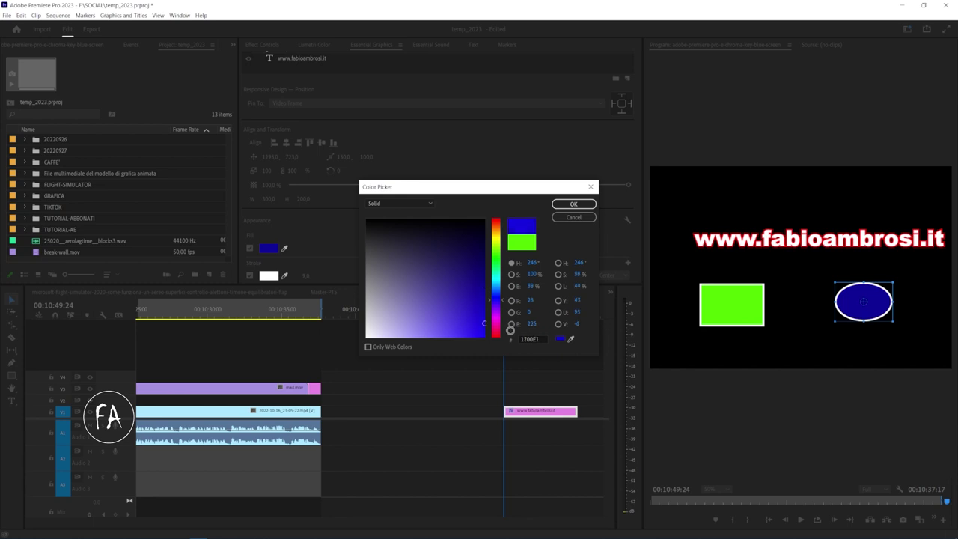
left_click_drag(495, 300, 495, 287)
left_click(584, 205)
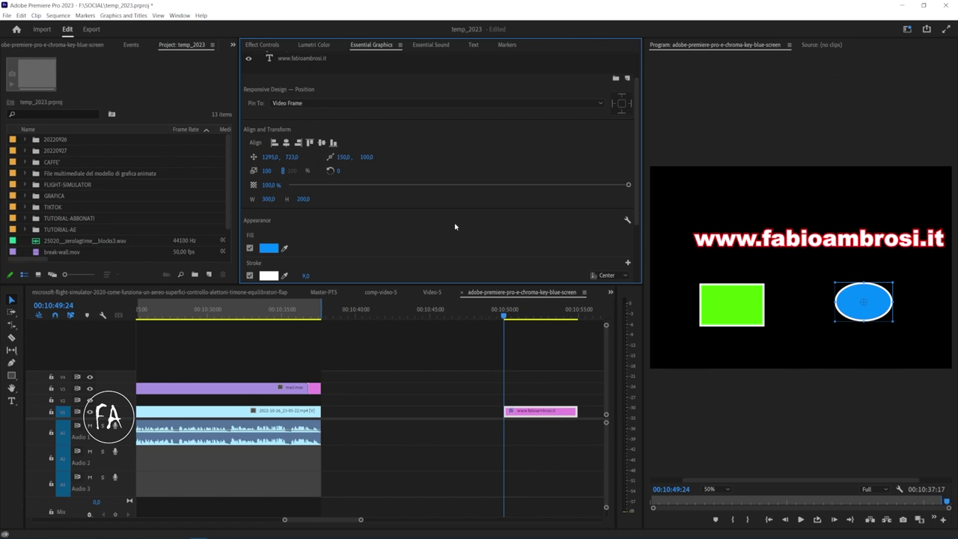
Step: Replace the address text with W, centre it horizontally, and lower it just above the shapes
left_click(728, 240)
key("t")
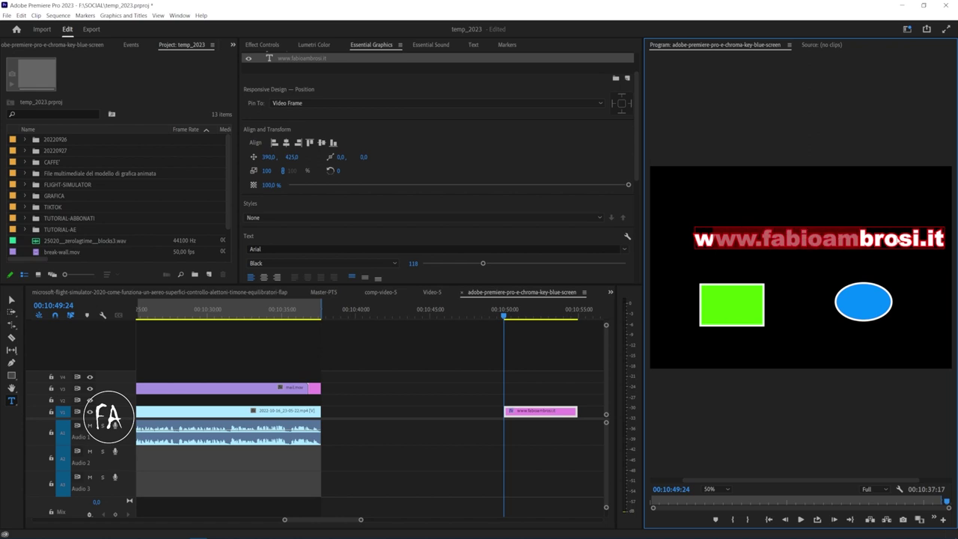
left_click_drag(696, 239, 945, 240)
type("w")
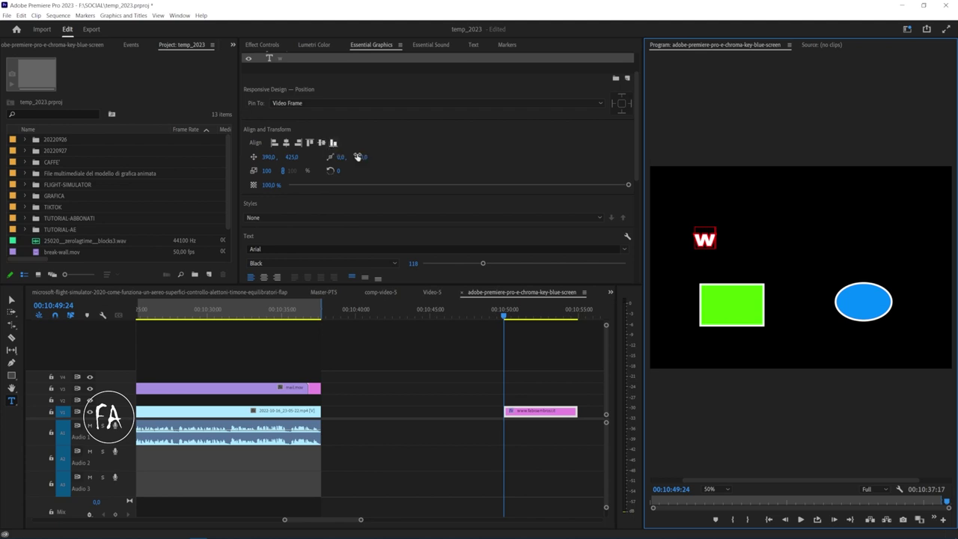
left_click(287, 143)
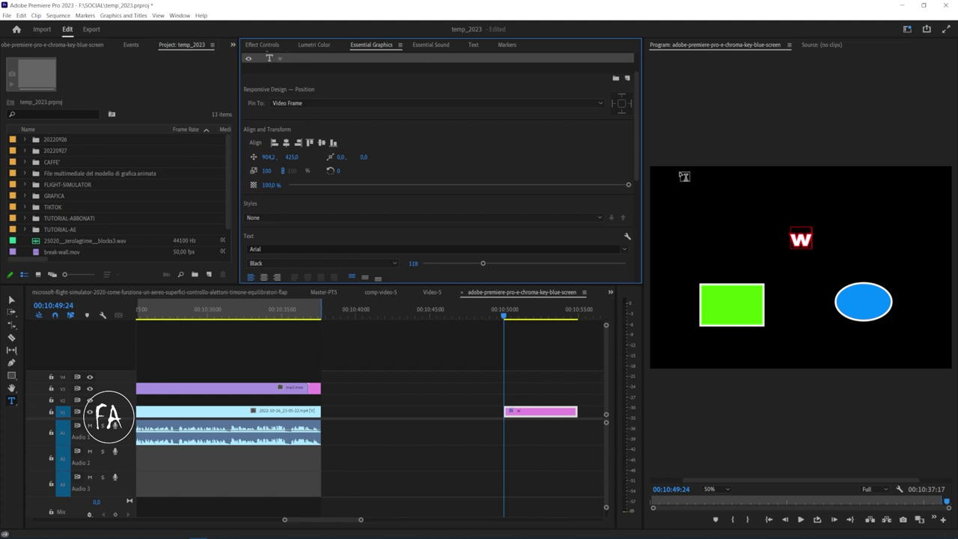
left_click_drag(801, 240, 801, 270)
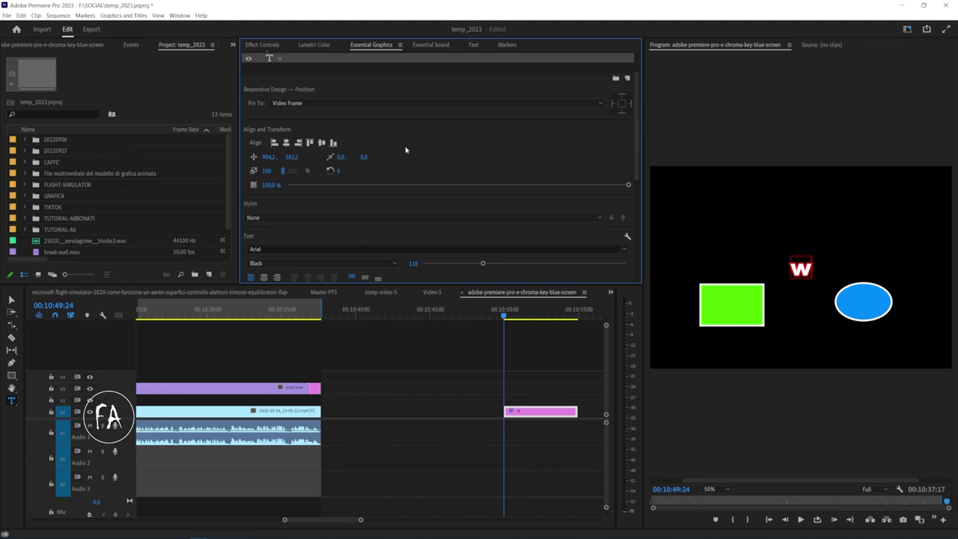
scroll(406, 150, "up", 1)
Step: Select the ellipse and rectangle Shape layers and set alignment relative to Video Frame
left_click(301, 86)
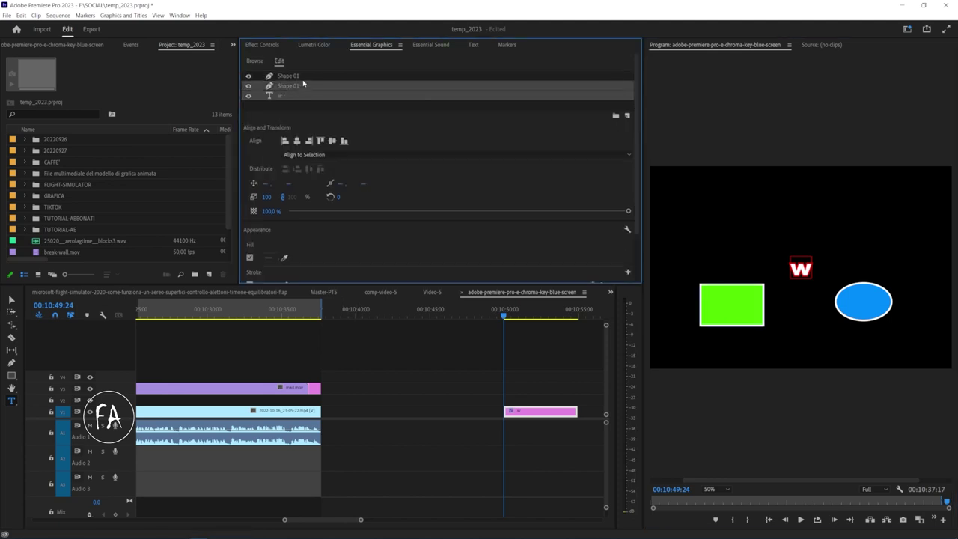
left_click(305, 78, "shift")
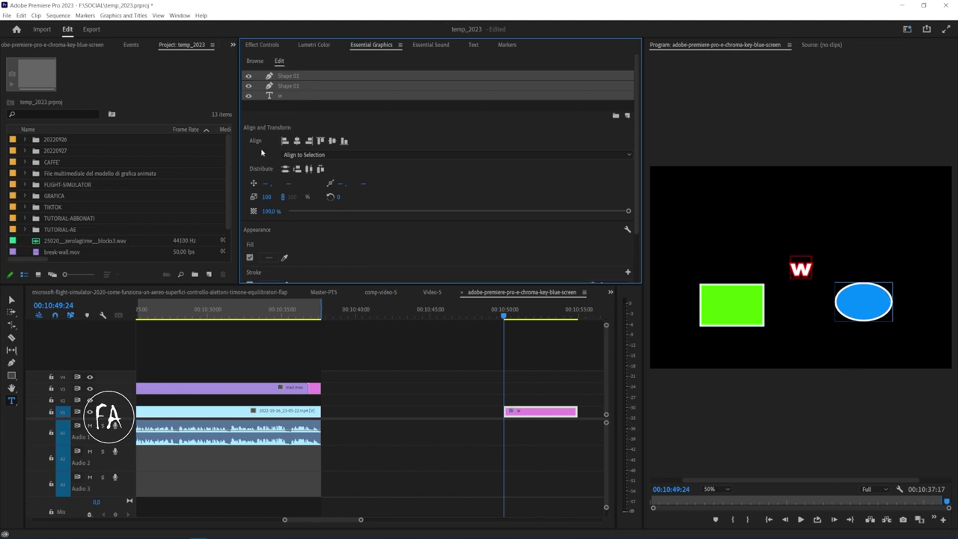
left_click(300, 155)
left_click(307, 164)
Step: Try centring both shapes horizontally and vertically in the frame, then undo it and reopen the Align options
left_click(296, 140)
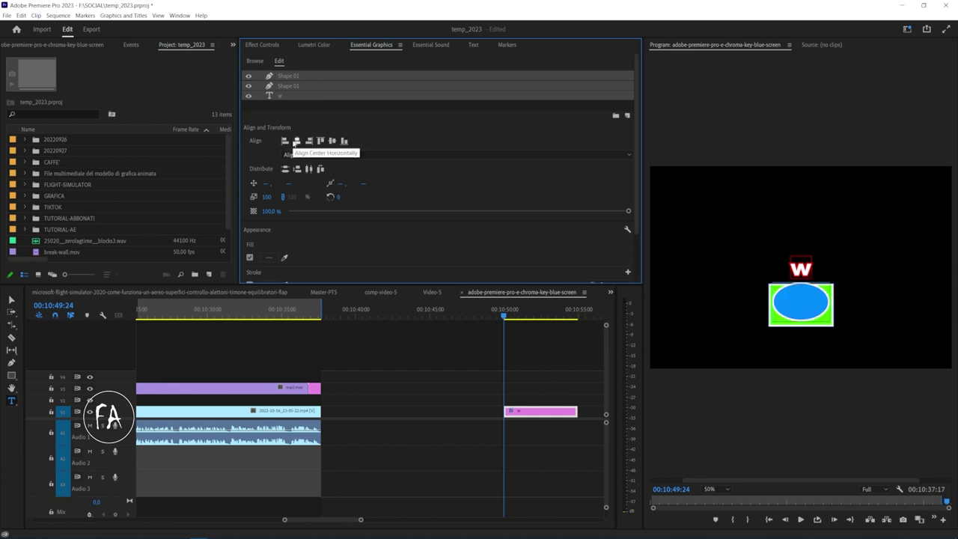
left_click(332, 141)
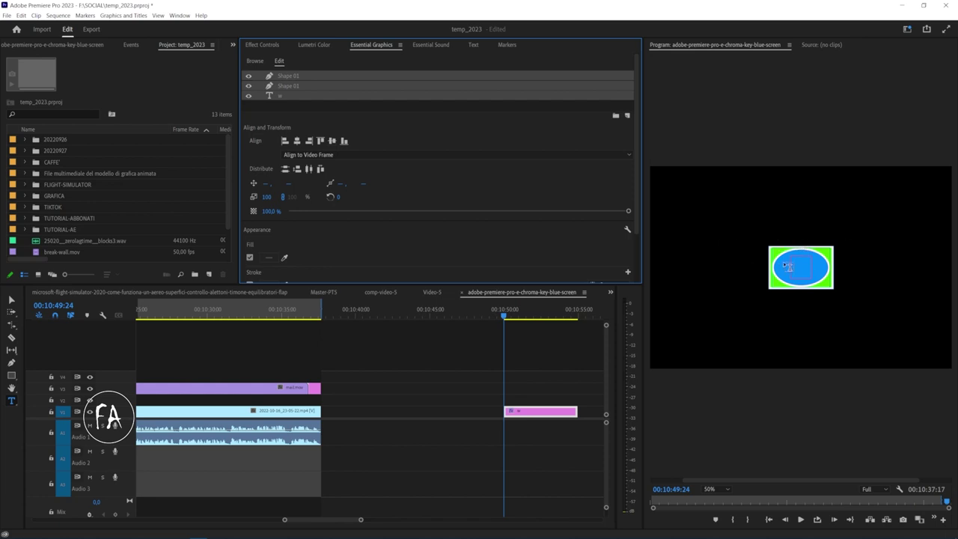
key("ctrl+z")
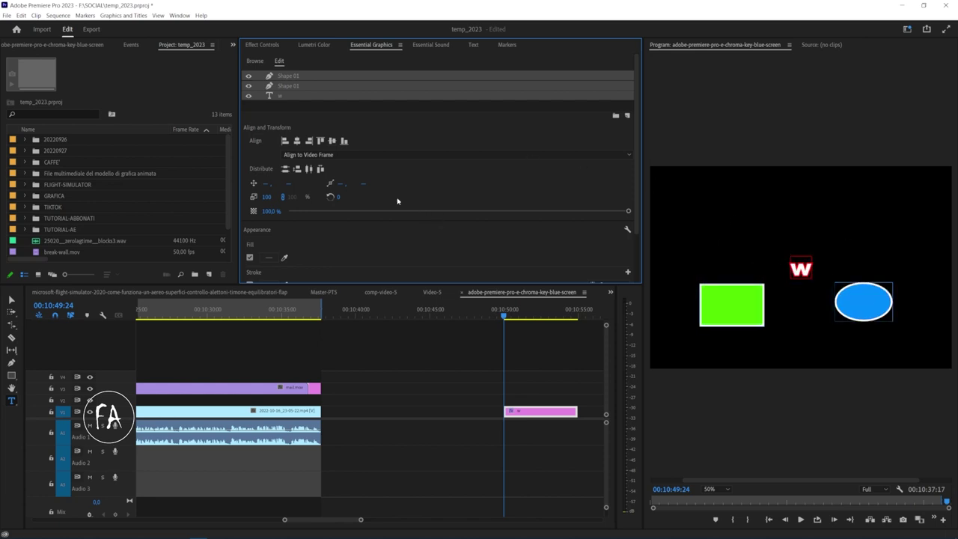
left_click(309, 155)
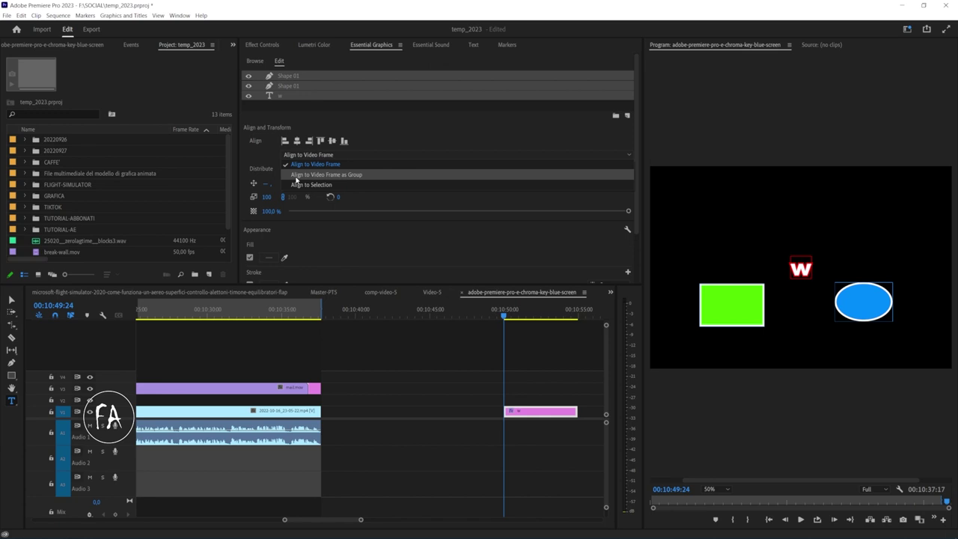
Step: Centre the shapes as a group horizontally and vertically in the frame
left_click(322, 176)
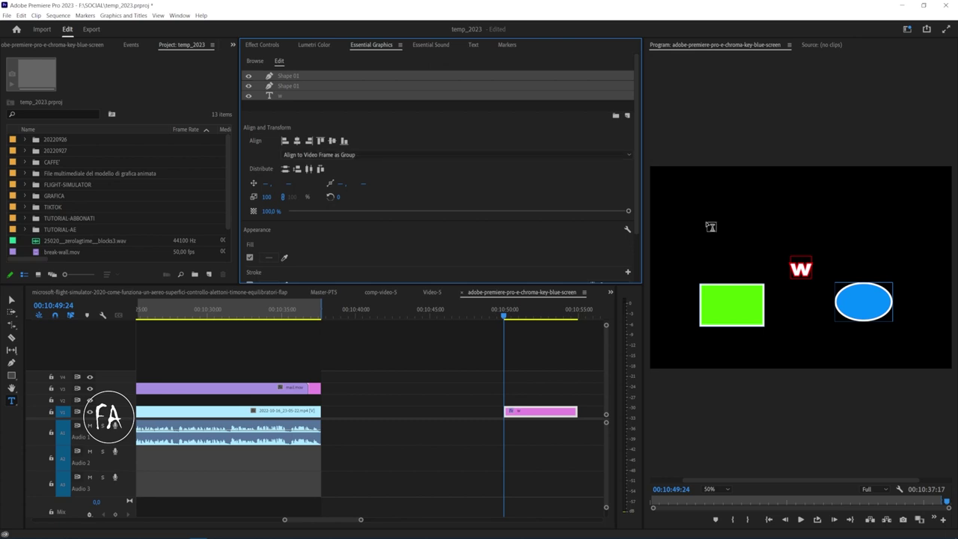
left_click(296, 142)
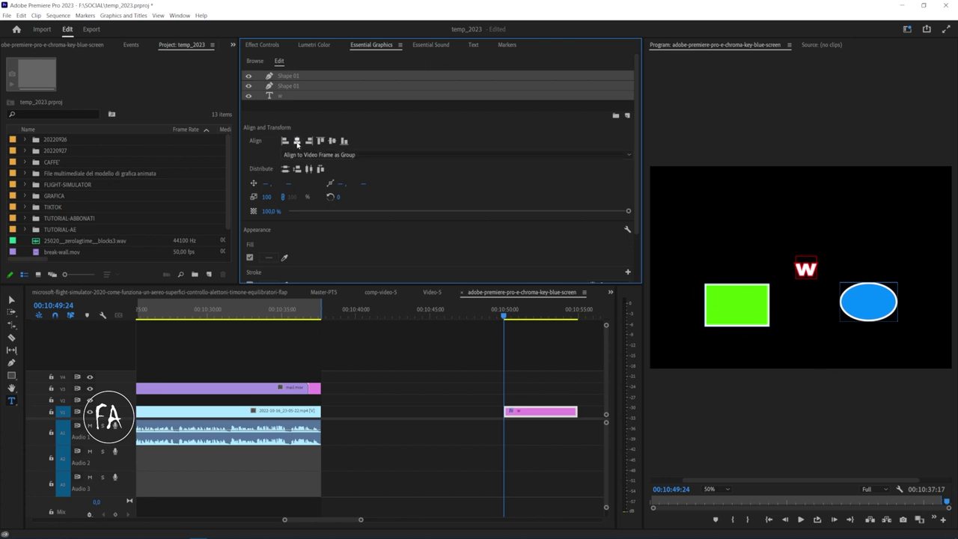
left_click(332, 140)
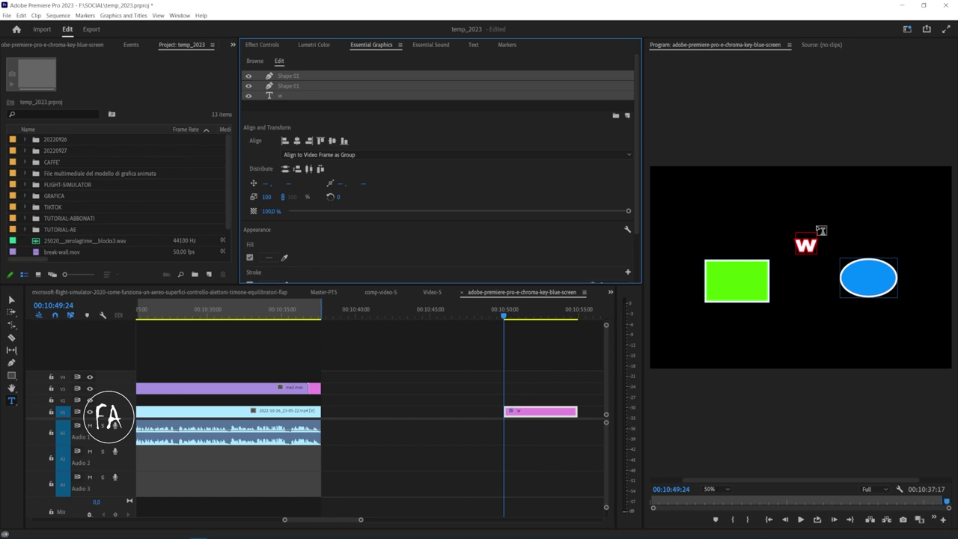
Step: Switch alignment to Selection and top-align the rectangle, W and ellipse, then deselect the layers
left_click(345, 158)
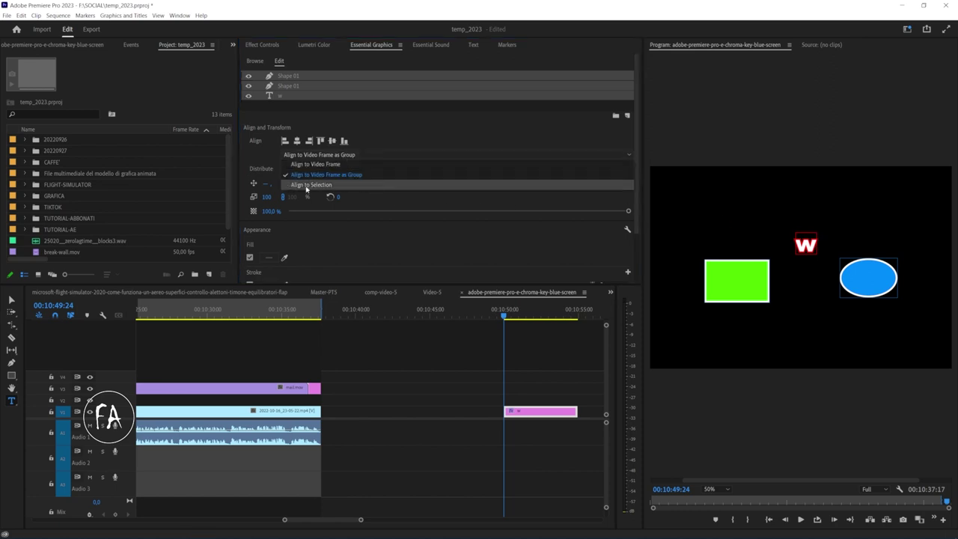
left_click(348, 187)
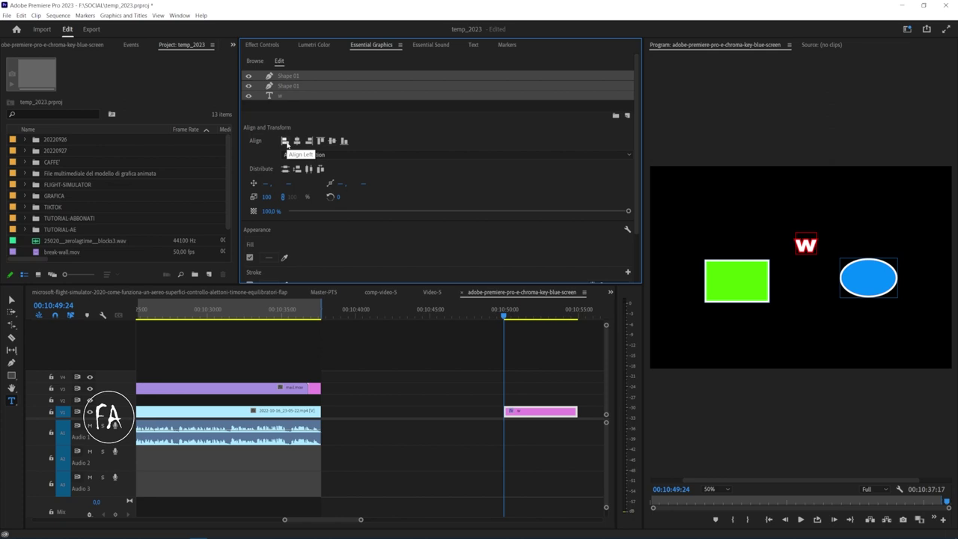
left_click(286, 142)
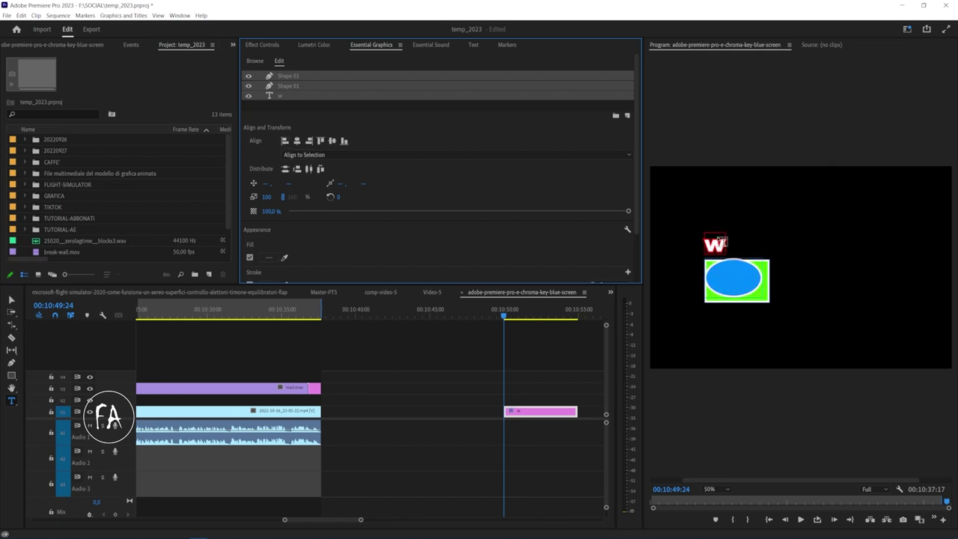
key("ctrl+z")
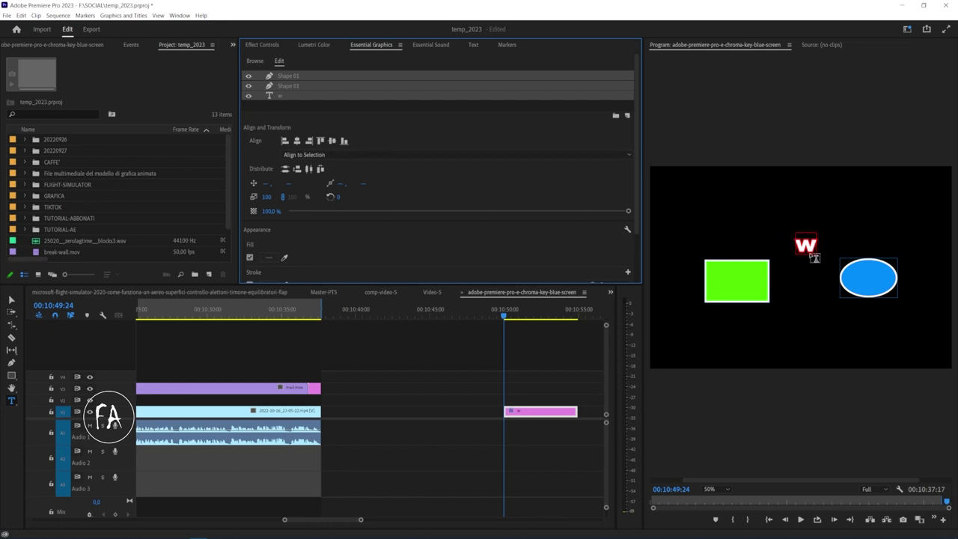
left_click(319, 141)
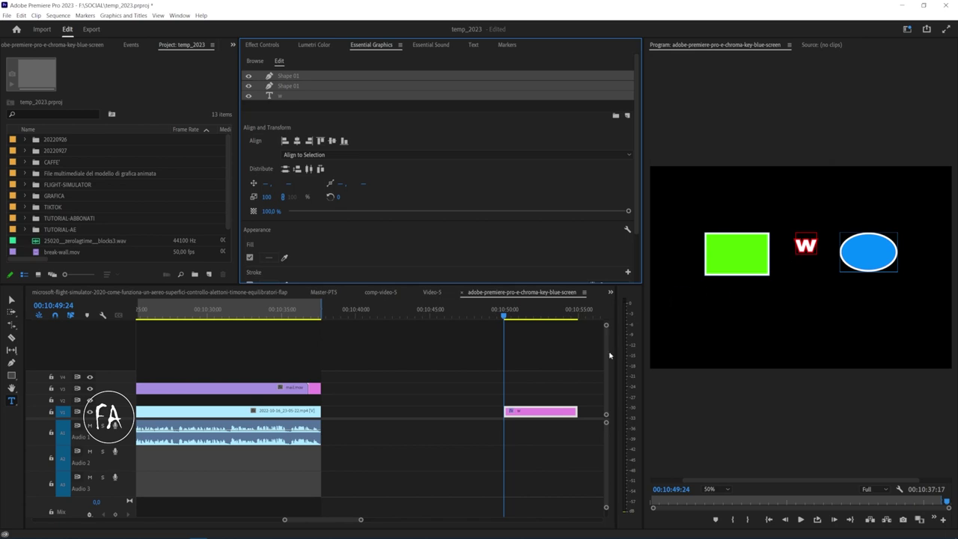
left_click(488, 376)
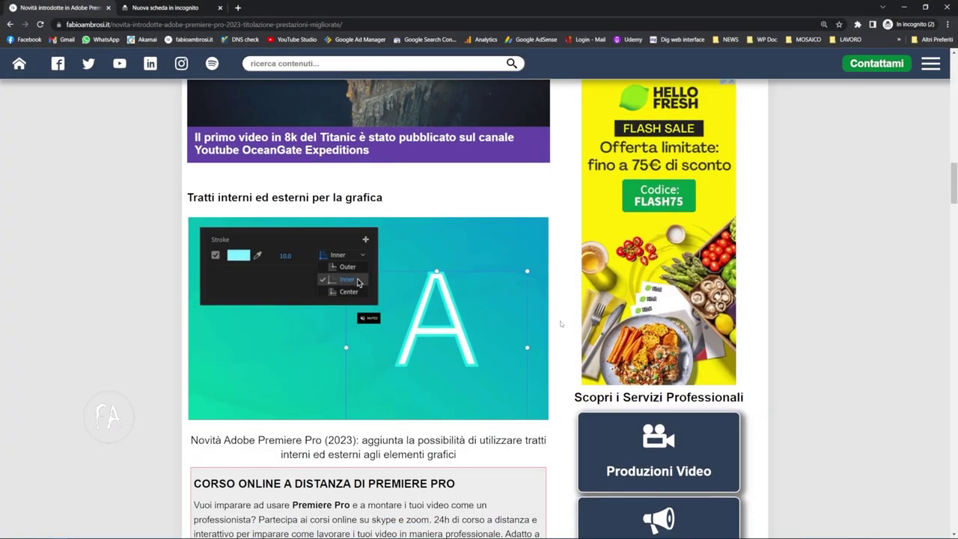
Step: Scroll the Premiere Pro 2023 features article down to its section on updating Premiere Pro
scroll(562, 323, "down", 6)
scroll(562, 323, "down", 5)
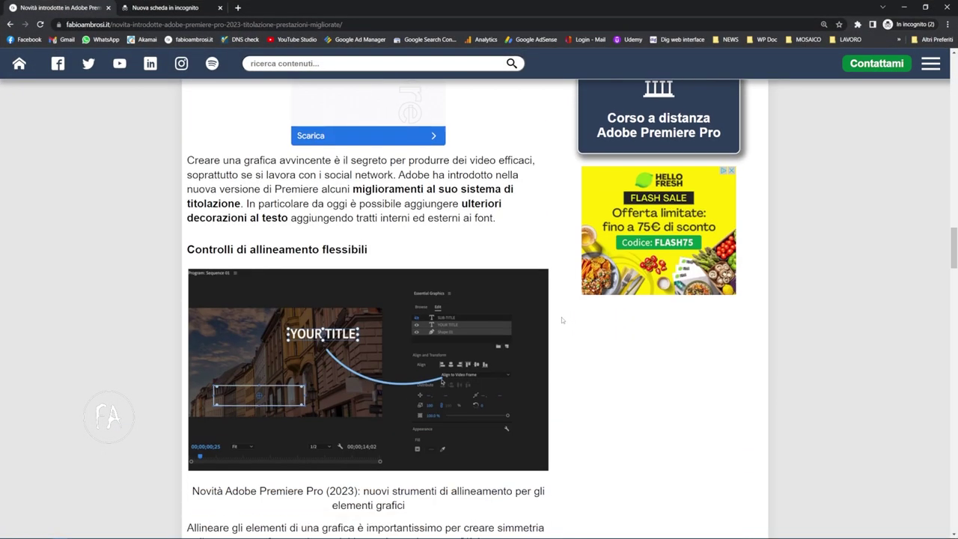
scroll(565, 318, "down", 10)
scroll(565, 317, "down", 4)
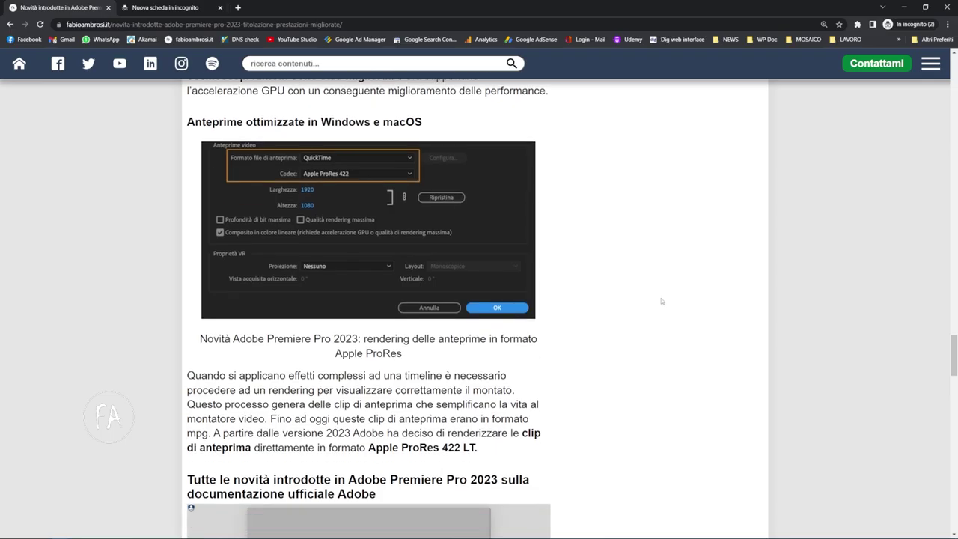
scroll(661, 297, "down", 5)
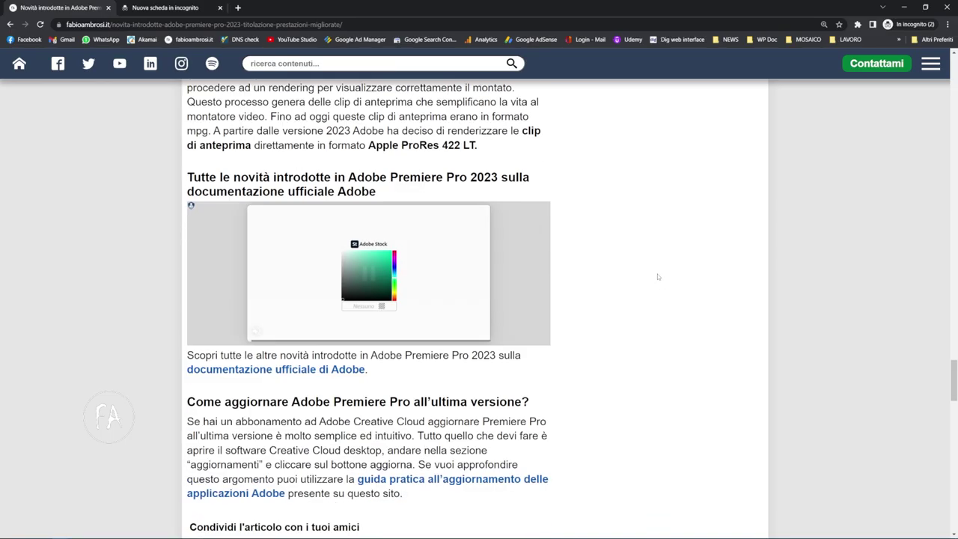
scroll(657, 270, "down", 2)
scroll(658, 272, "up", 3)
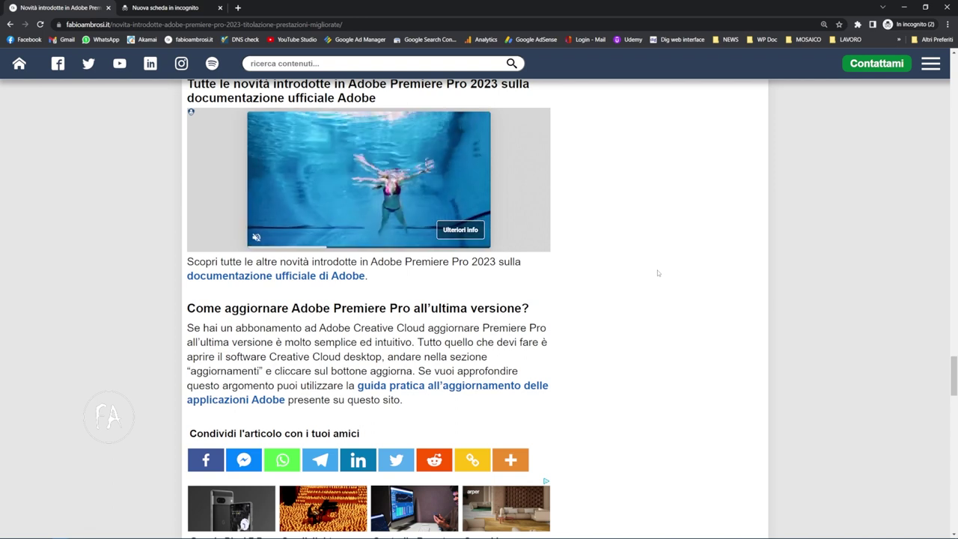
scroll(658, 272, "up", 1)
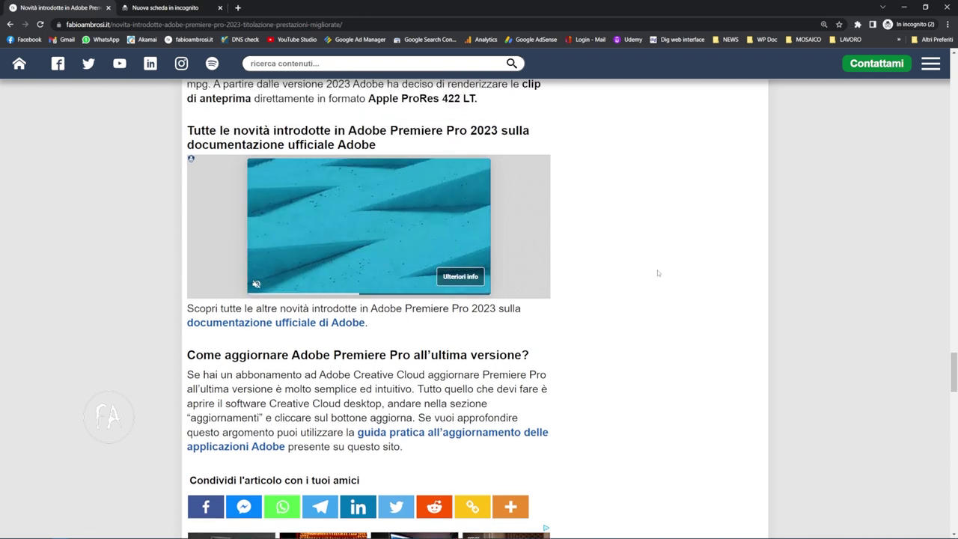
scroll(658, 273, "up", 1)
scroll(648, 273, "down", 2)
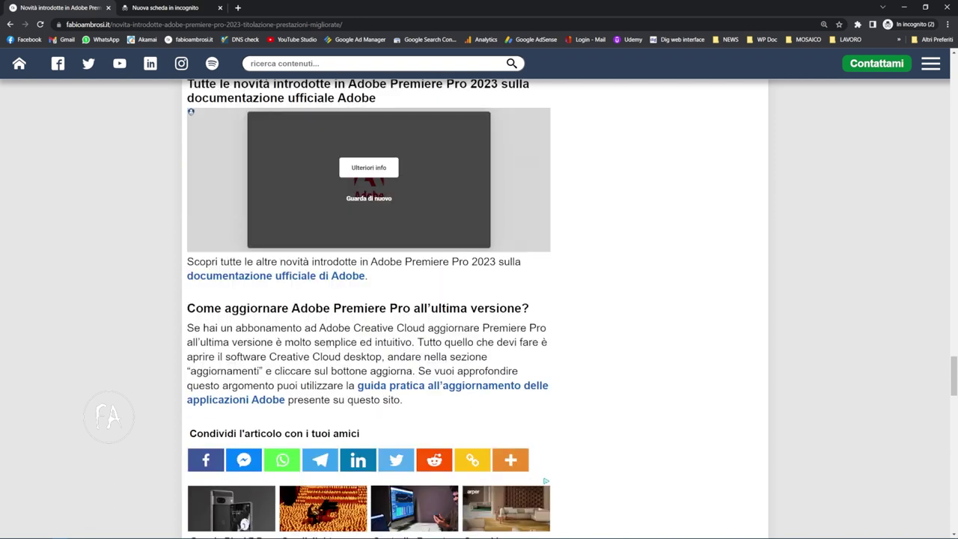
Step: Open the guide on updating Premiere Pro and close the pop-up ad covering it
left_click(487, 386)
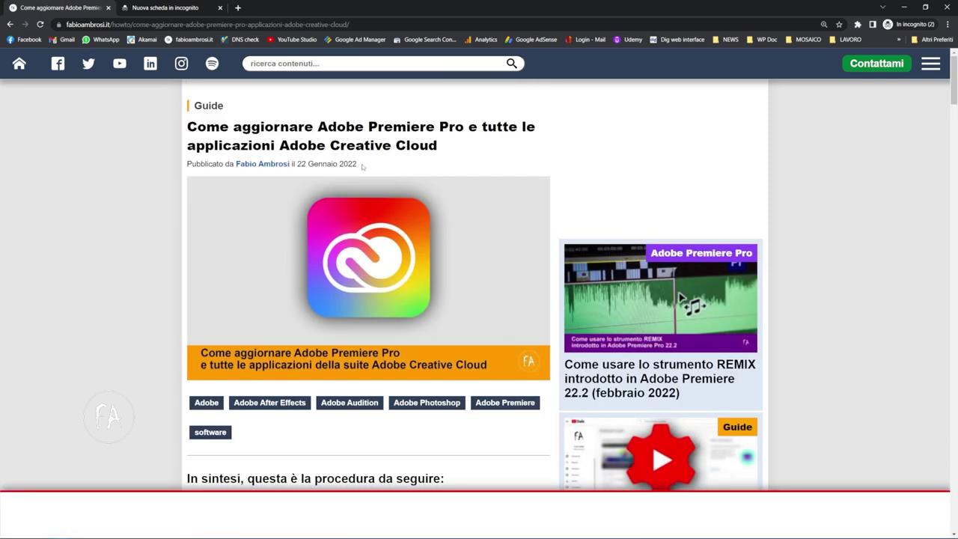
scroll(363, 165, "down", 4)
scroll(363, 165, "down", 4)
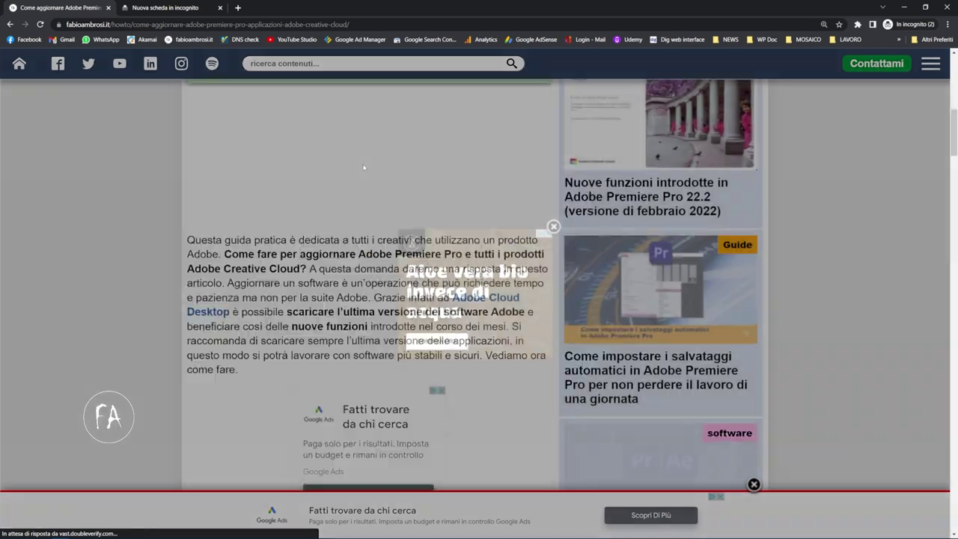
left_click(554, 226)
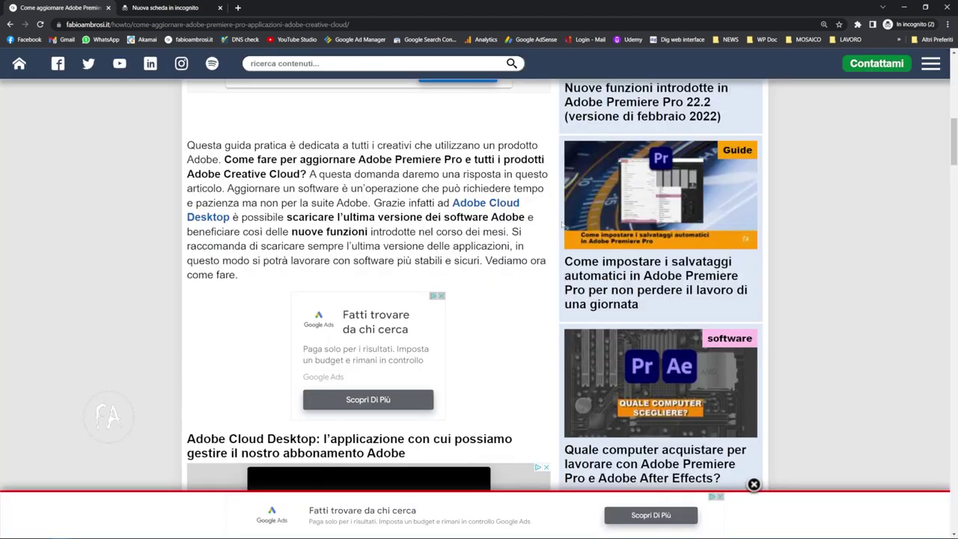
Step: Read through the update steps in the guide, then return to Premiere Pro
scroll(511, 192, "down", 2)
scroll(511, 192, "down", 3)
scroll(511, 192, "down", 4)
scroll(511, 191, "down", 3)
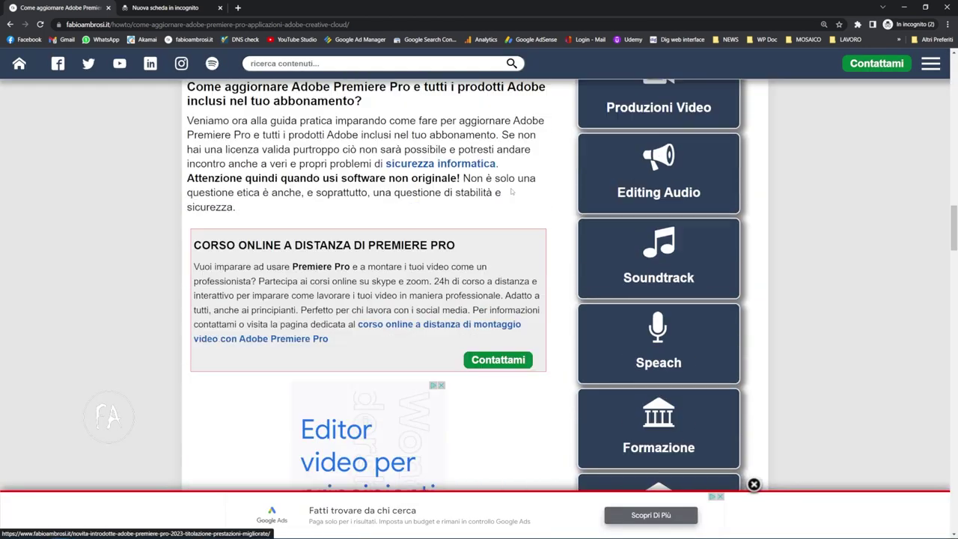
scroll(511, 192, "down", 3)
scroll(512, 191, "down", 3)
scroll(511, 191, "down", 3)
scroll(511, 192, "down", 3)
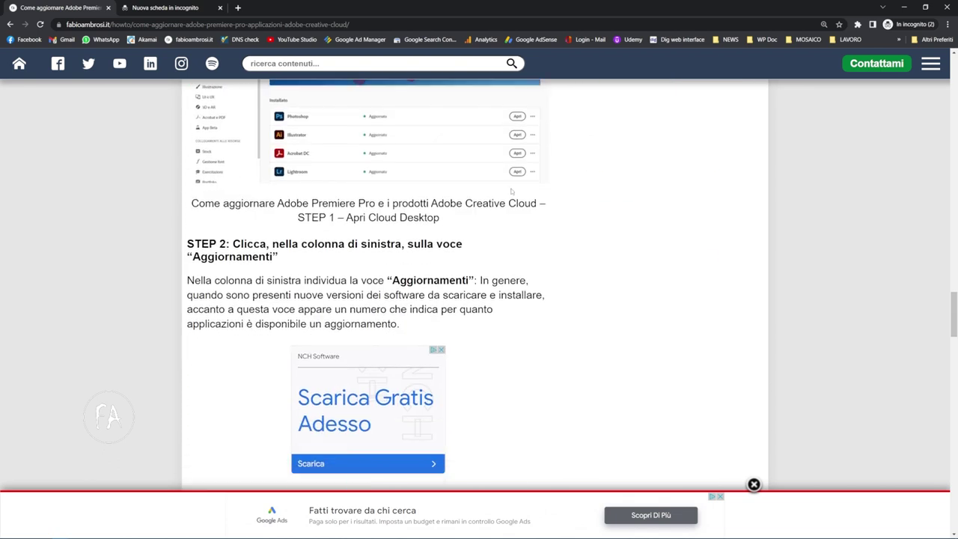
scroll(511, 192, "up", 1)
scroll(513, 191, "up", 2)
scroll(514, 191, "down", 1)
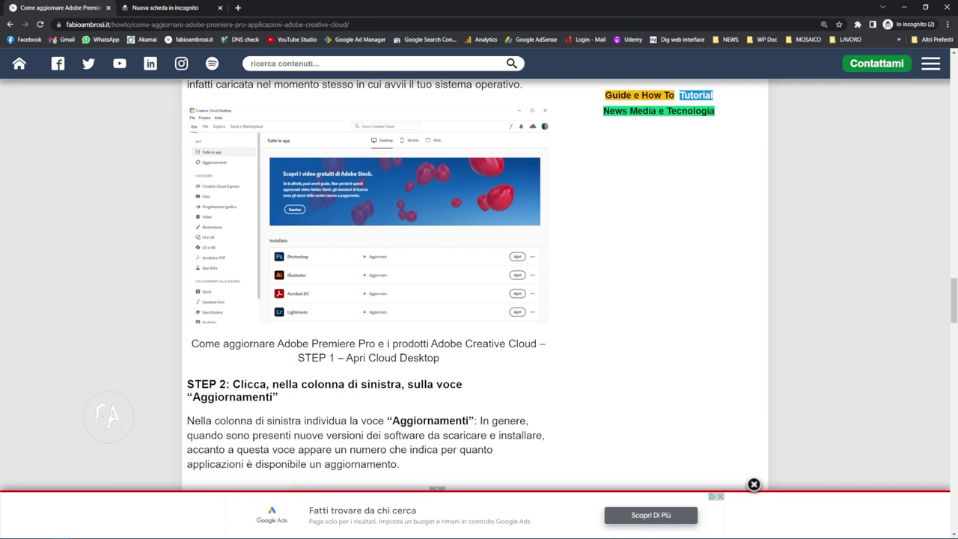
key("alt+Tab")
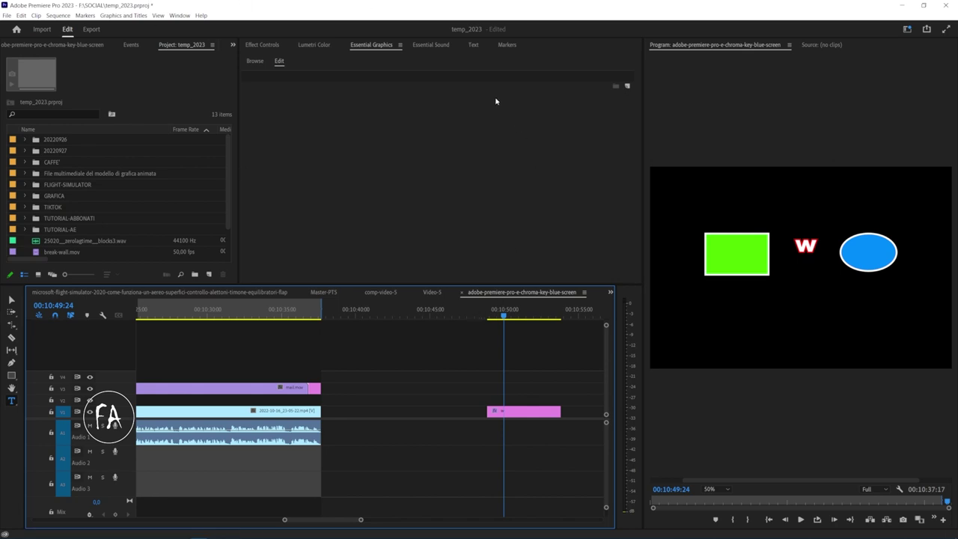
Step: Show the Lumetri Color panel and switch to the Color workspace via Window > Workspaces
left_click(314, 44)
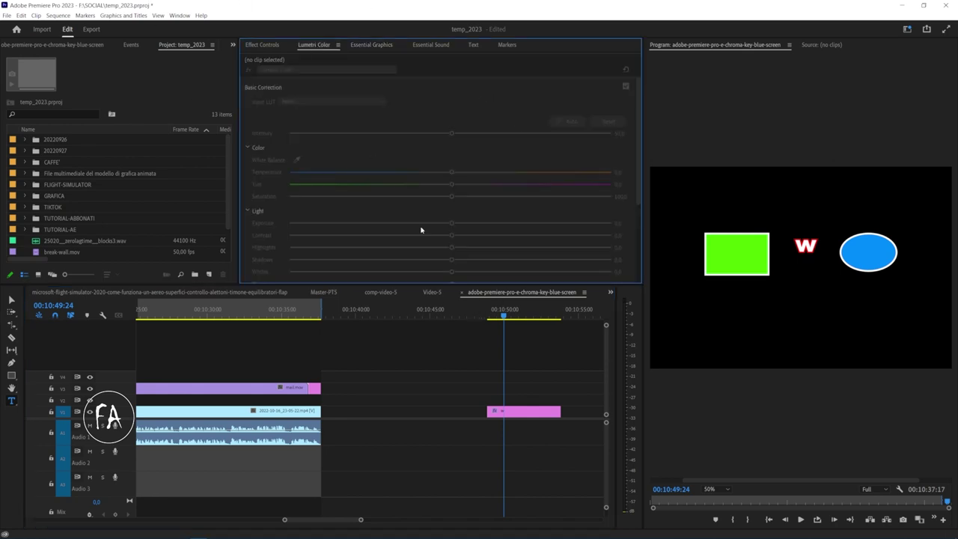
left_click(181, 16)
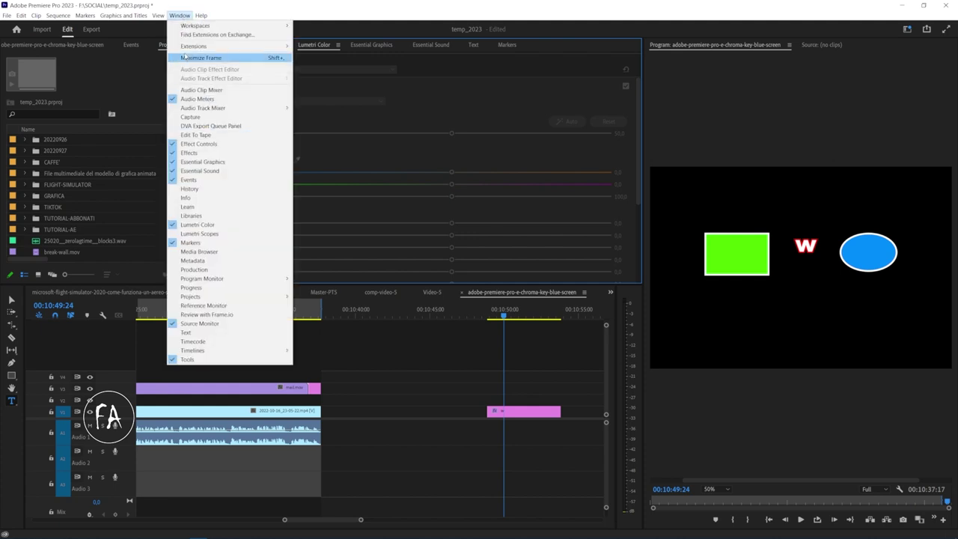
mouse_move(201, 27)
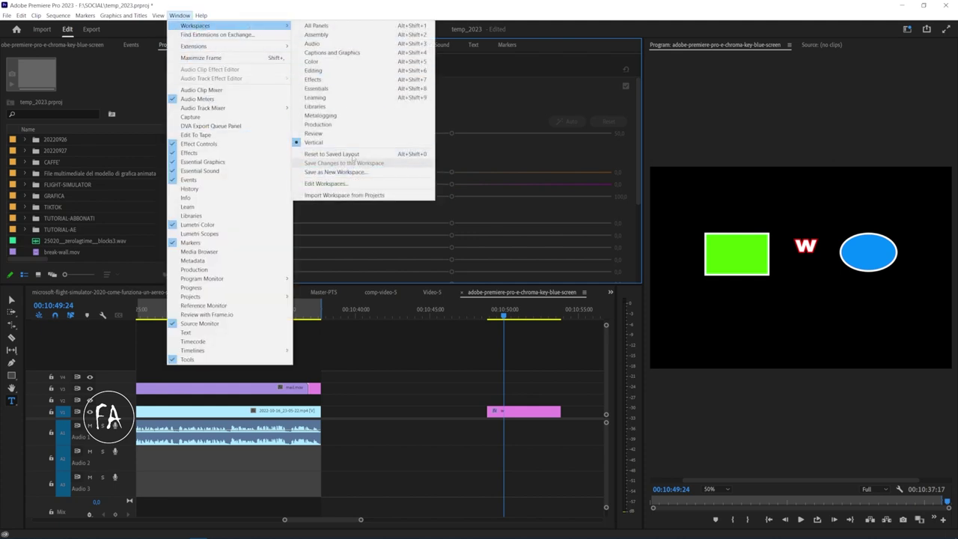
left_click(359, 61)
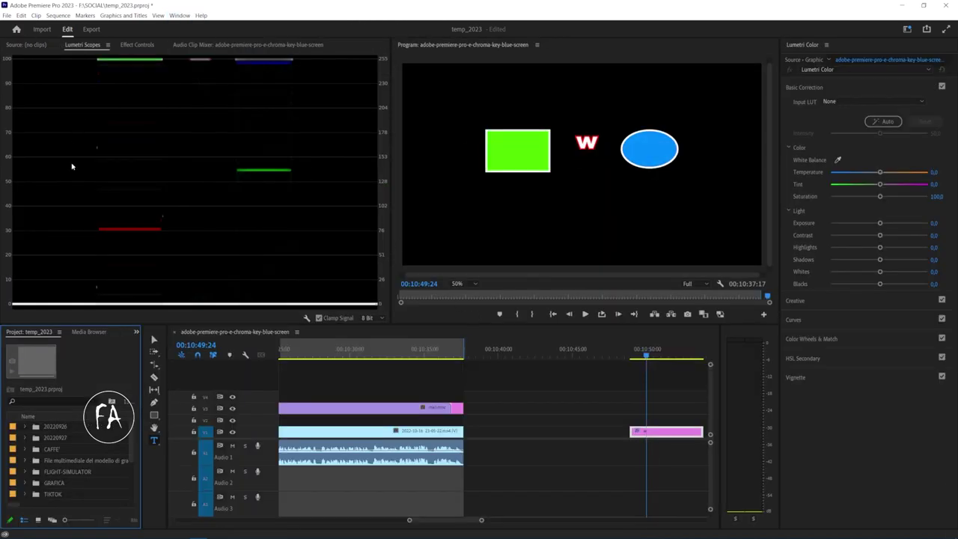
Step: Set the Lumetri Scopes waveform type to Luma and move the playhead to 00:10:33:11
right_click(193, 101)
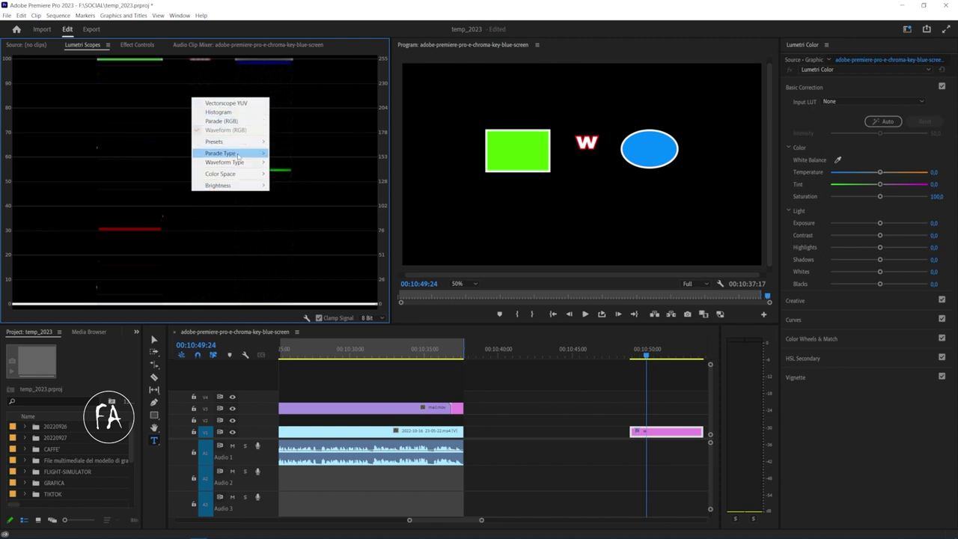
mouse_move(240, 163)
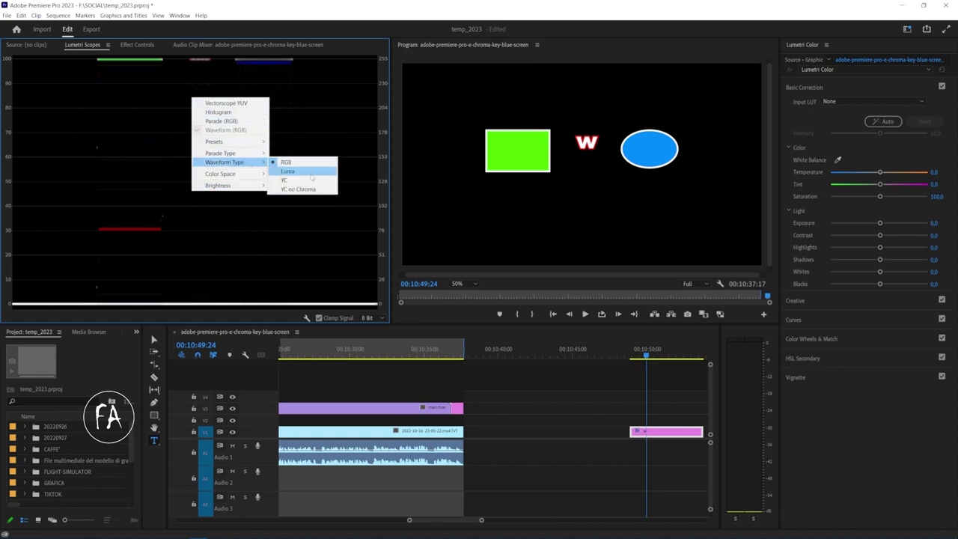
left_click(311, 176)
right_click(253, 141)
left_click(402, 350)
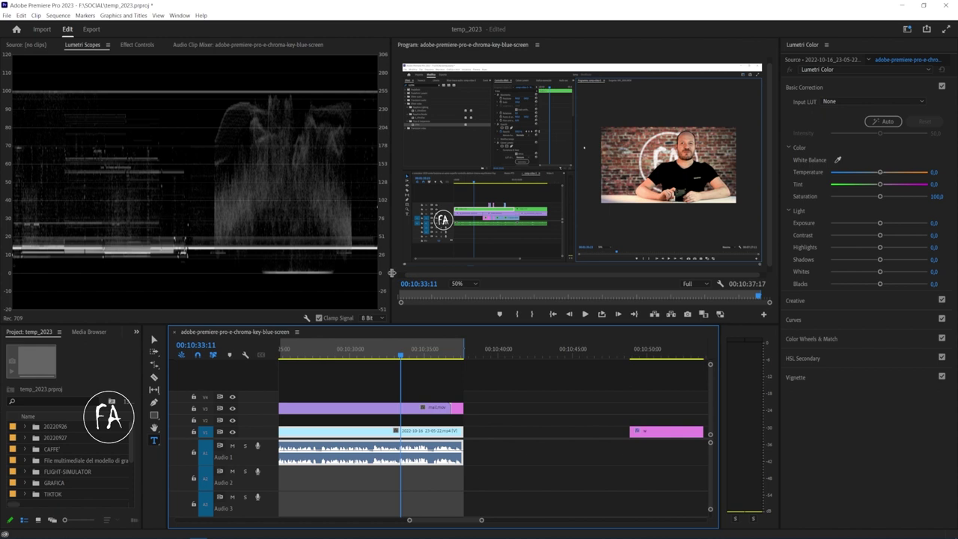
Step: Drag the divider right to widen the Luma waveform scope, then deselect all sequence clips
left_click_drag(391, 272, 460, 273)
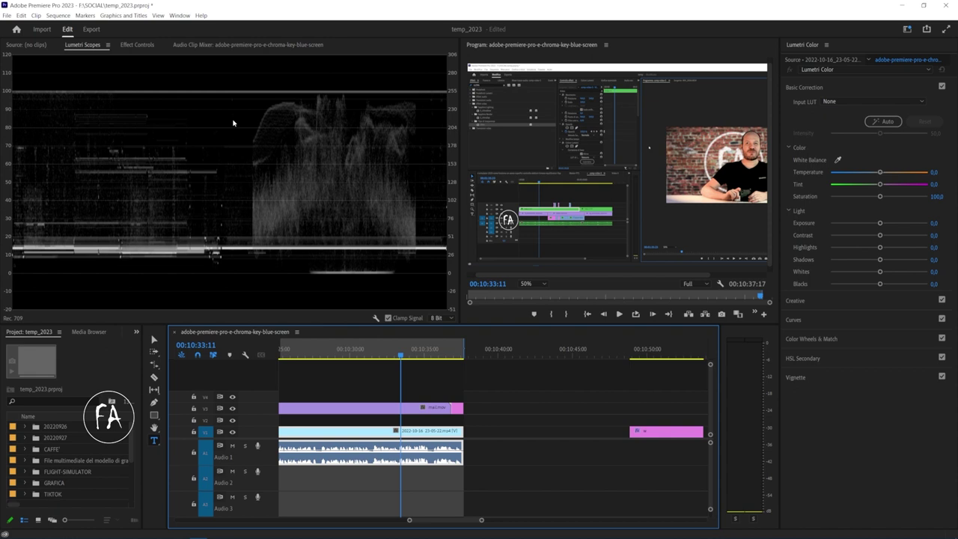
left_click(550, 444)
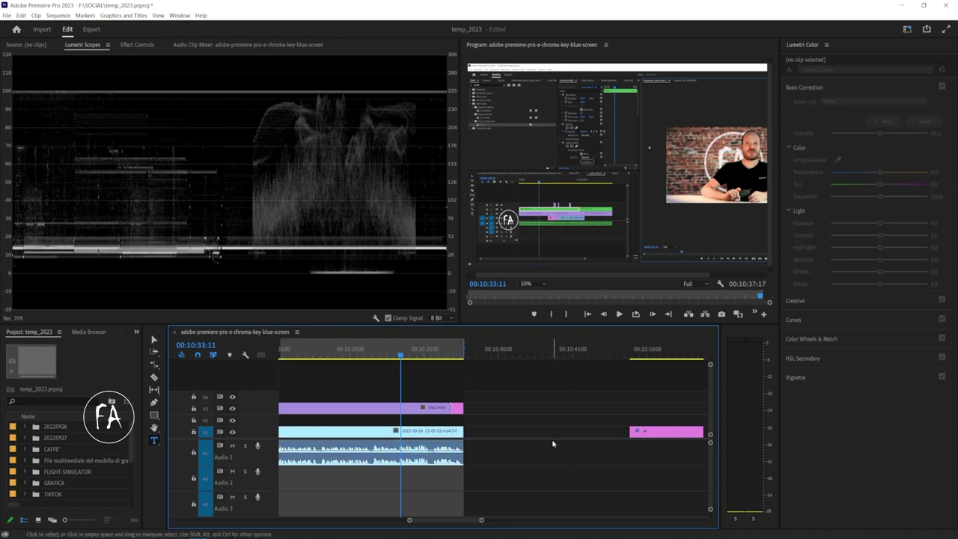